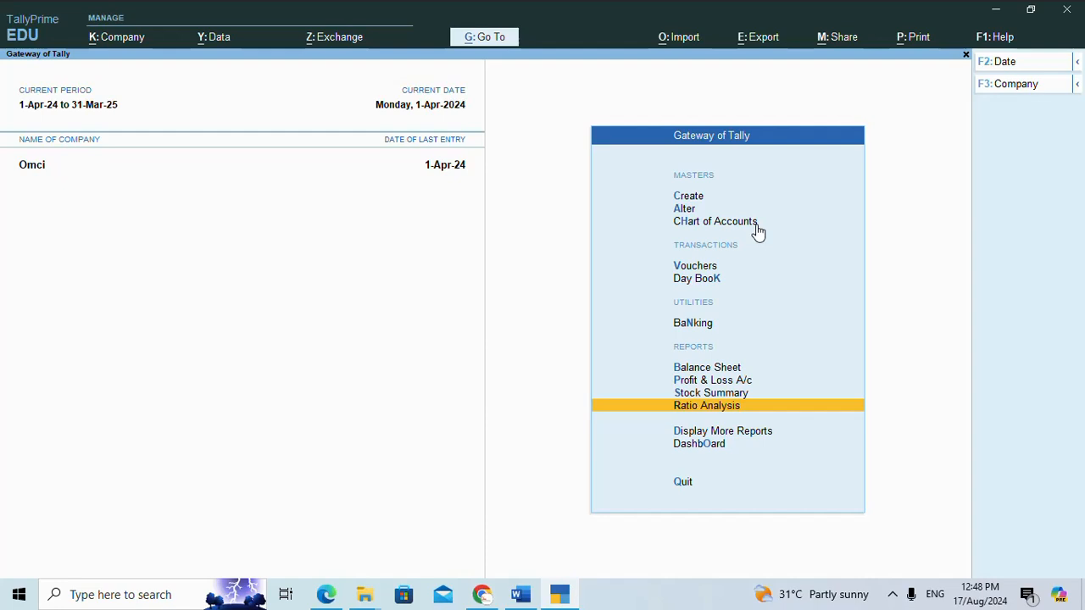
Step: Start creating a new ledger and try to name it Rent
left_click(689, 196)
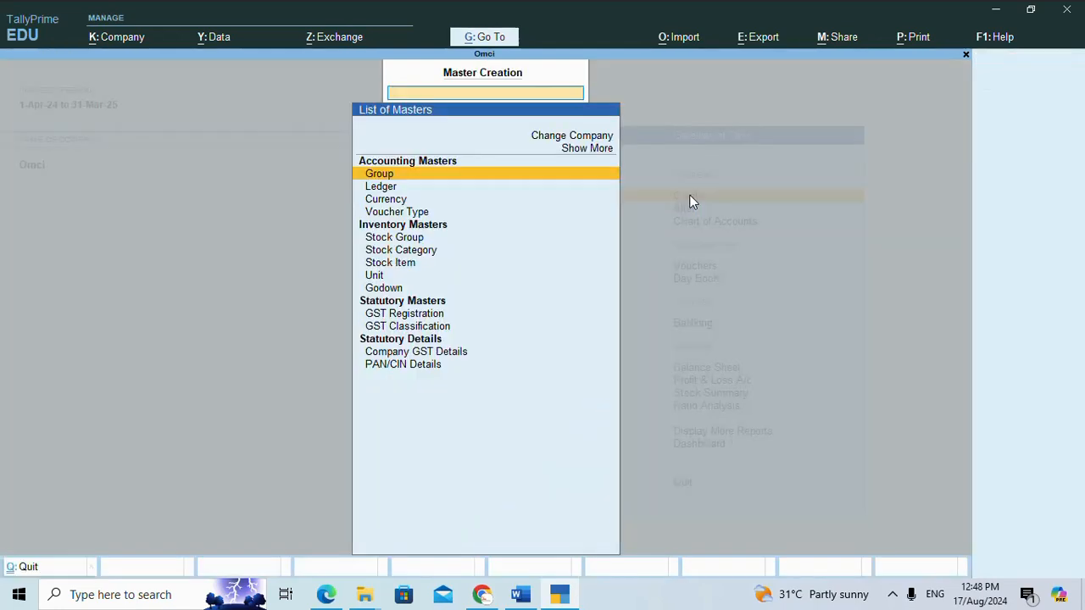
left_click(392, 189)
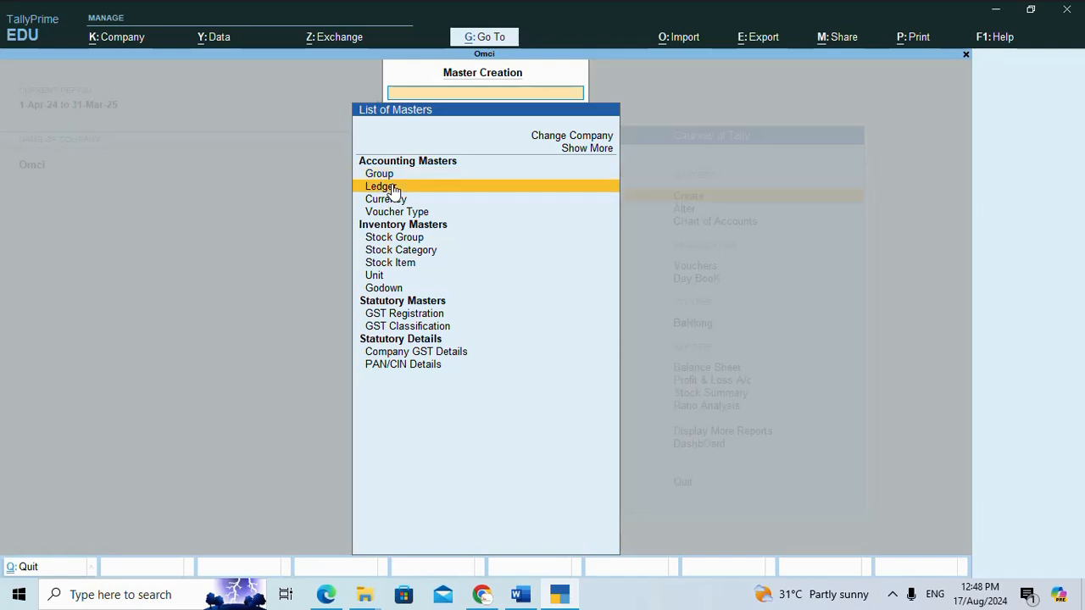
left_click(392, 189)
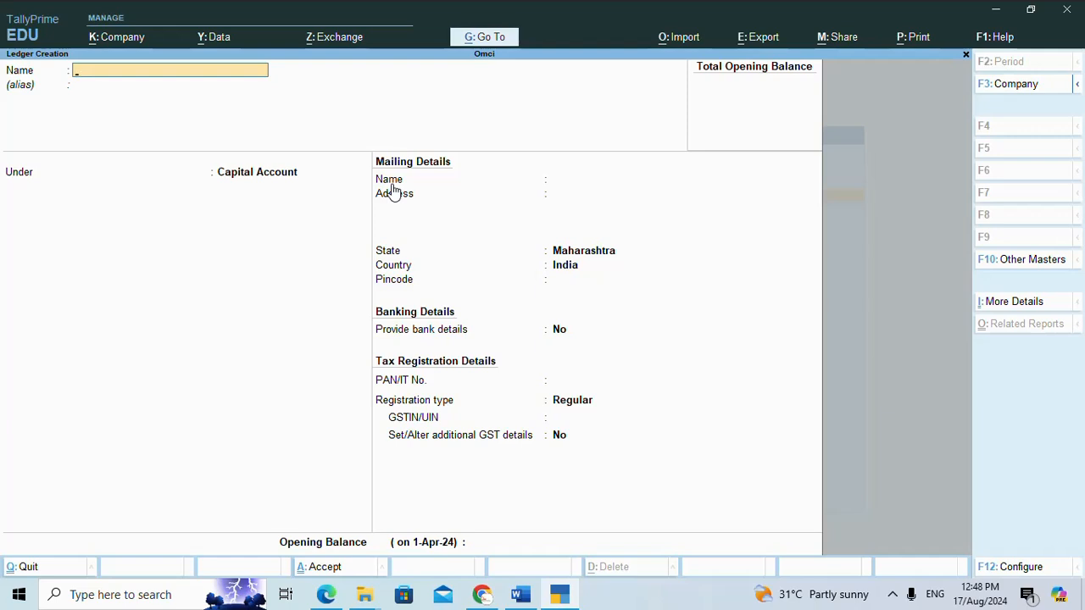
type("Rent")
key("Return")
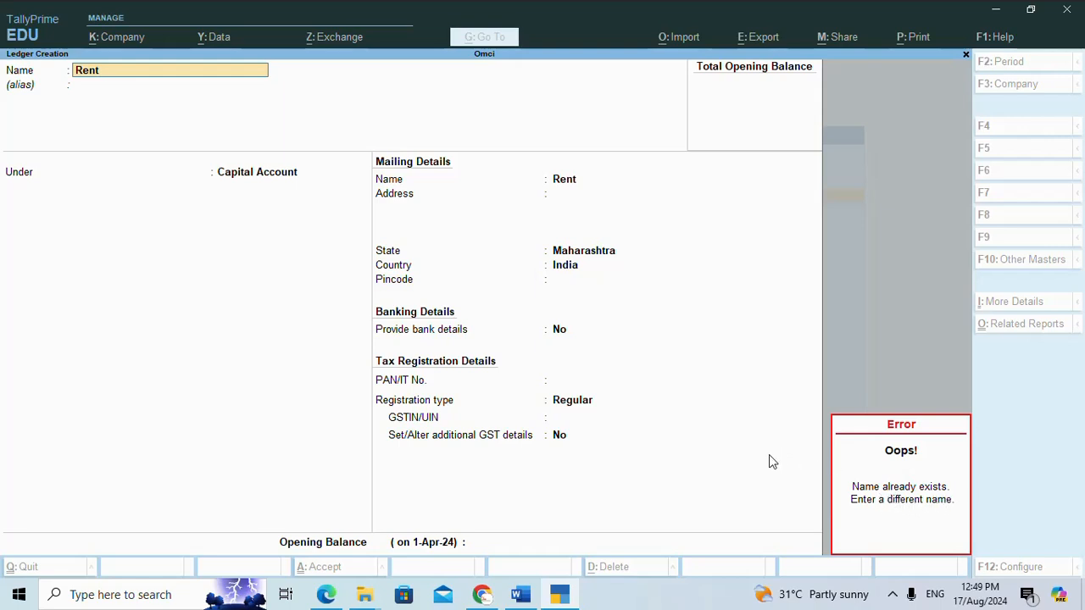
Step: Replace the new ledger's name with Office Rent and leave the alias blank
left_click(211, 77)
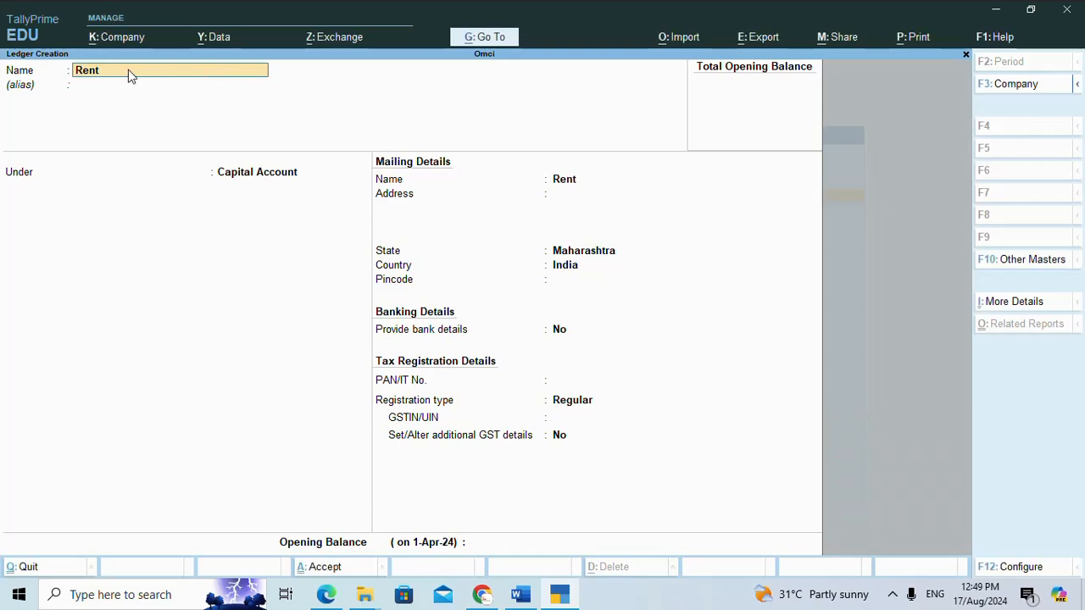
type("1 R")
key("BackSpace")
key("BackSpace")
key("BackSpace")
type("Office Rent")
key("Return")
key("Return")
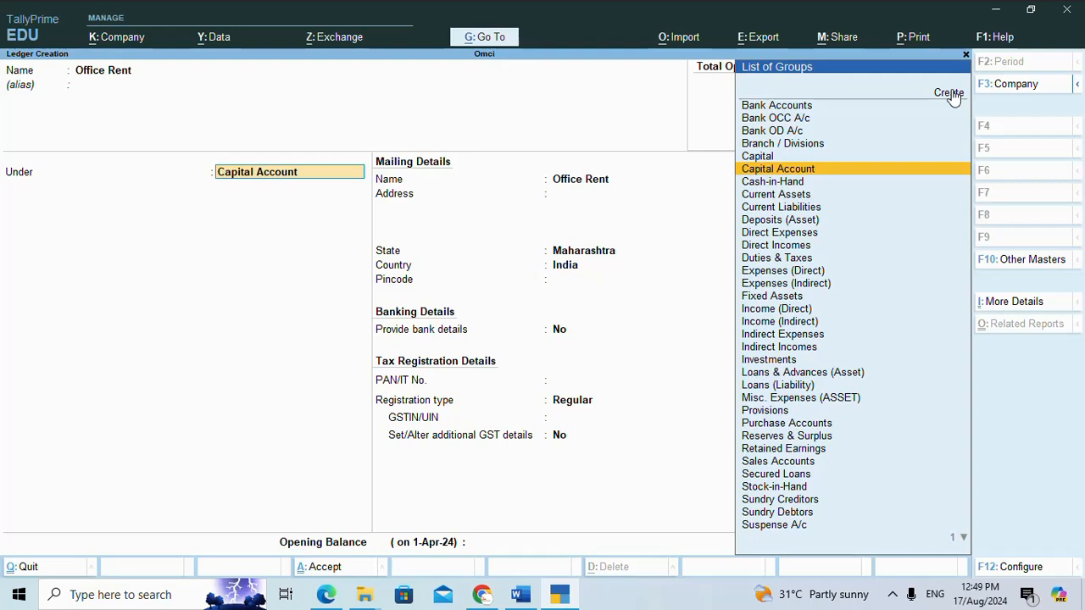
Step: Place the Office Rent ledger under Indirect Expenses, keep the default details and save it
type("In")
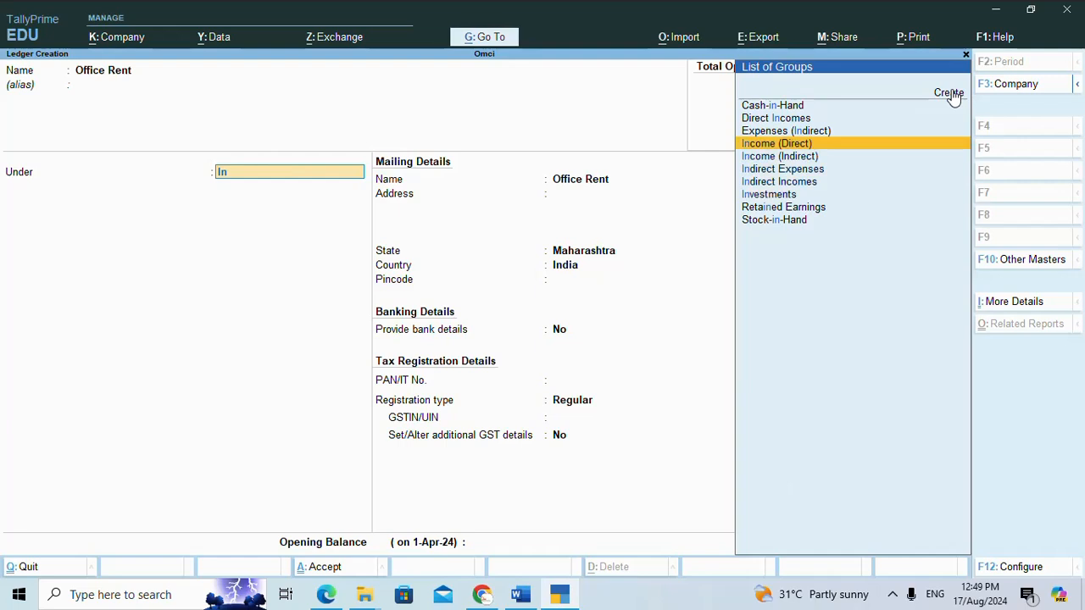
key("Down")
key("Down")
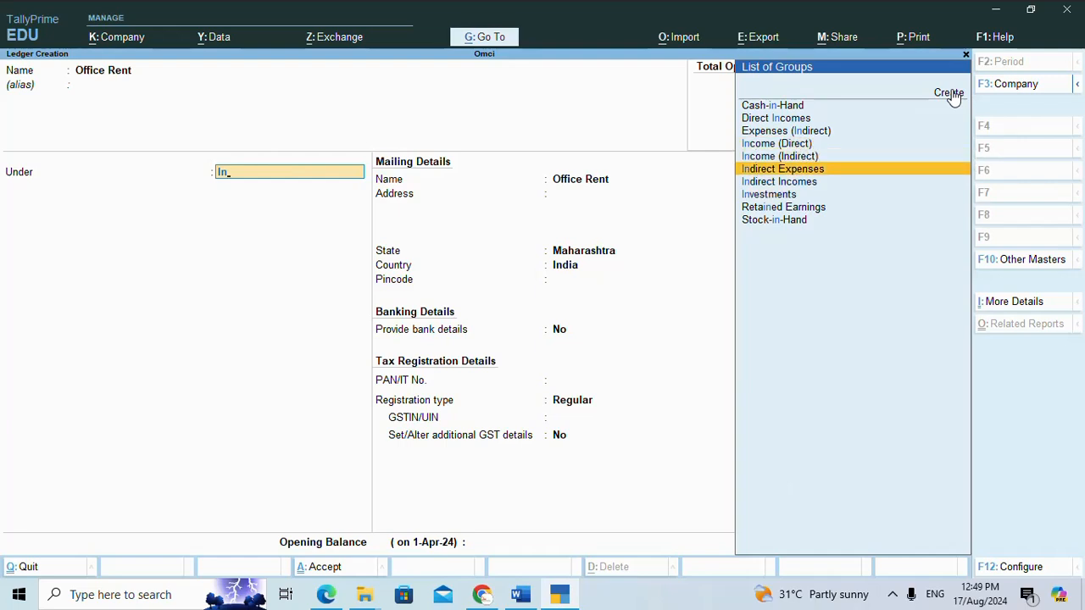
key("Return")
key("Return")
key("Return")
key("Return")
key("Return")
key("Return")
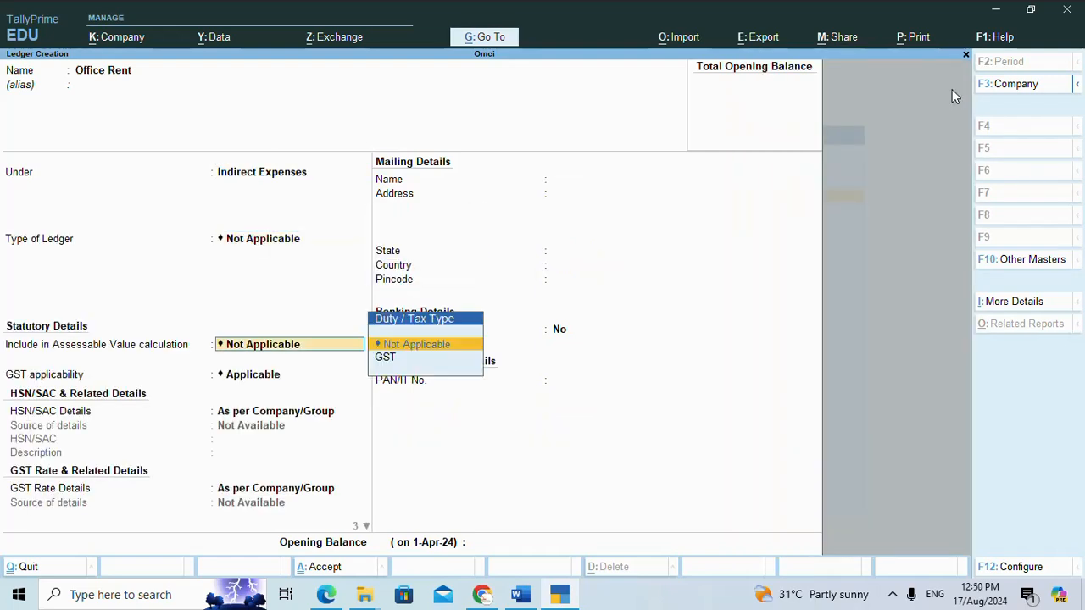
key("Return")
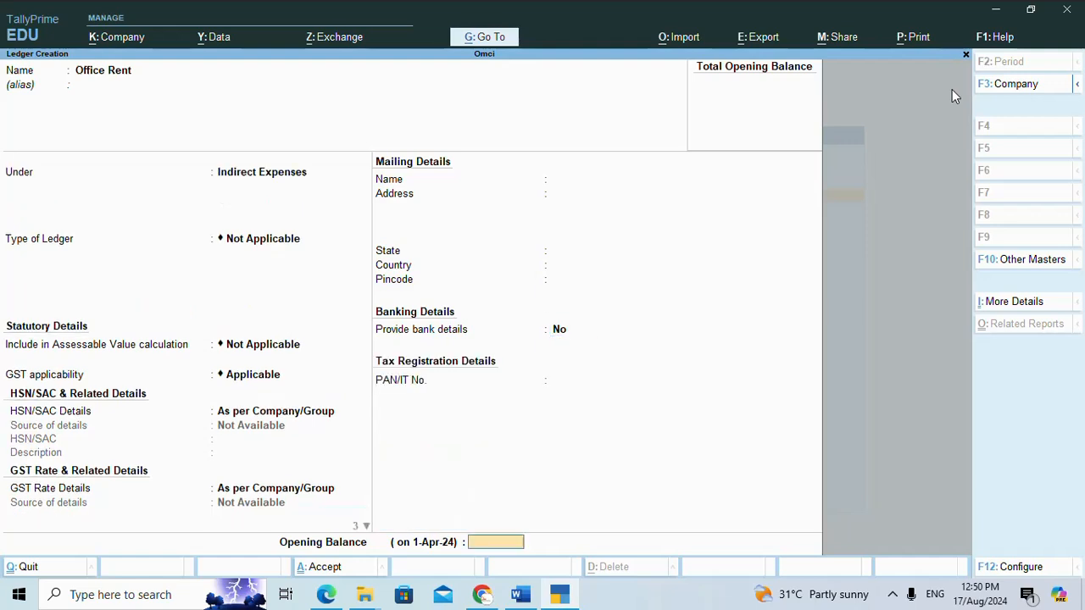
key("Return")
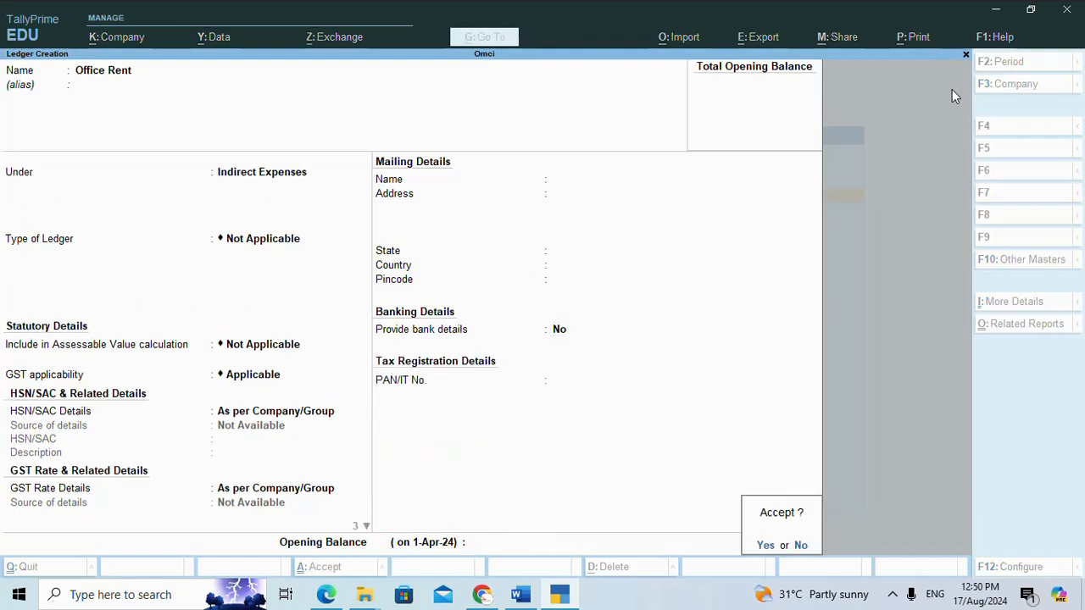
key("Return")
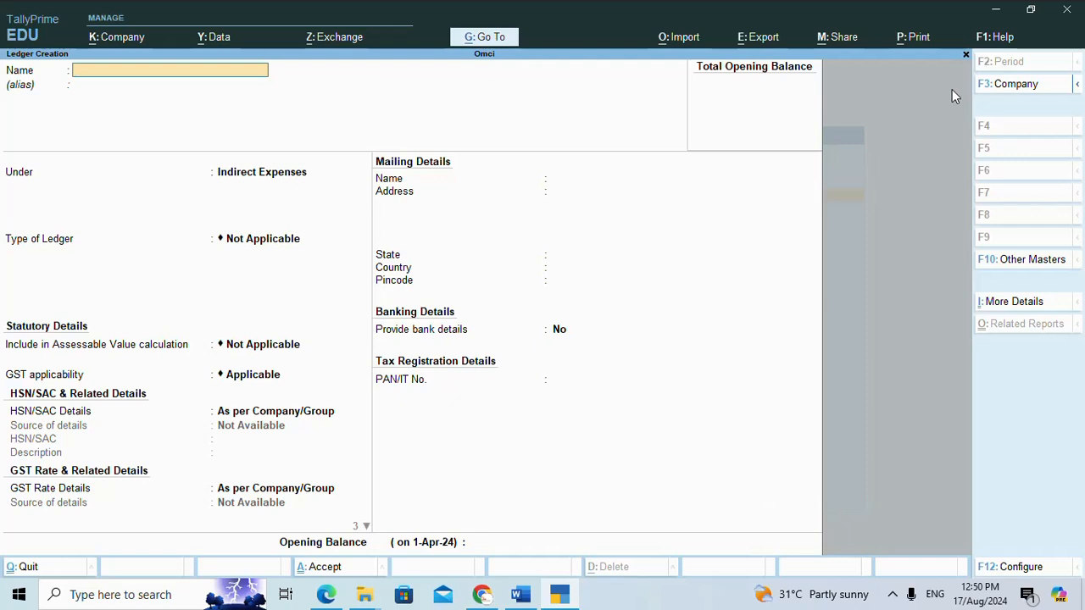
Step: Try to name the next new ledger Sale
type("Sale")
key("Return")
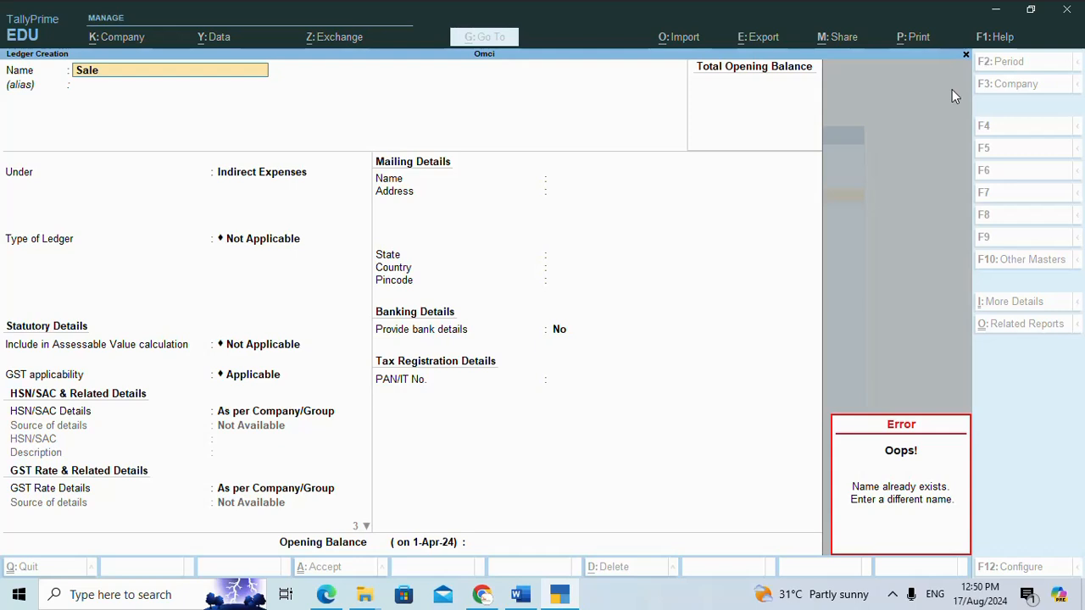
key("Escape")
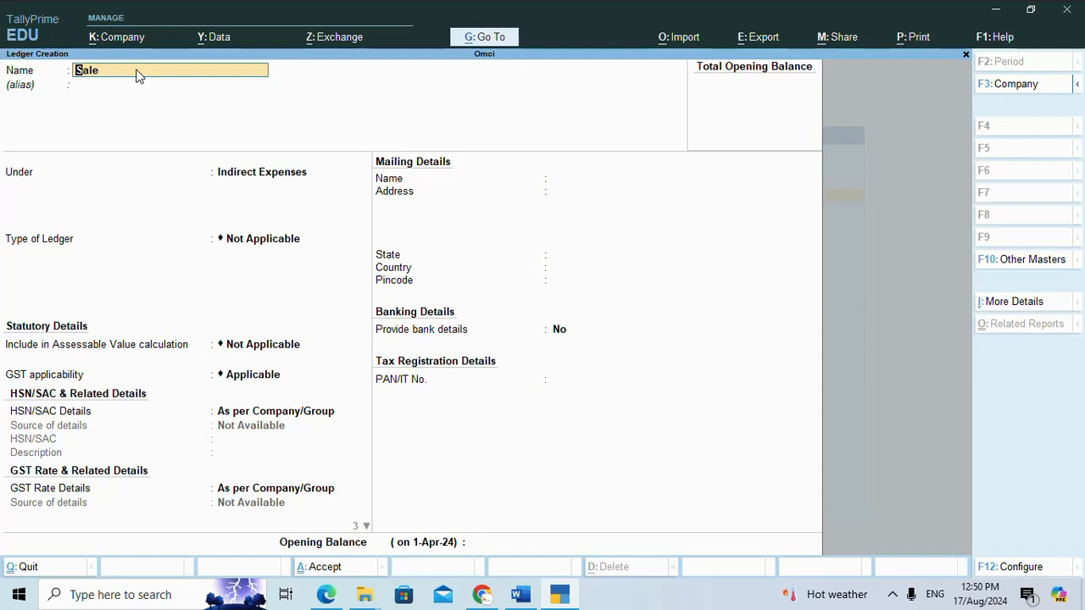
Step: Replace the ledger name with the creditor's name
type("Ale")
key("BackSpace")
type("A")
type("amles")
type("h")
key("Return")
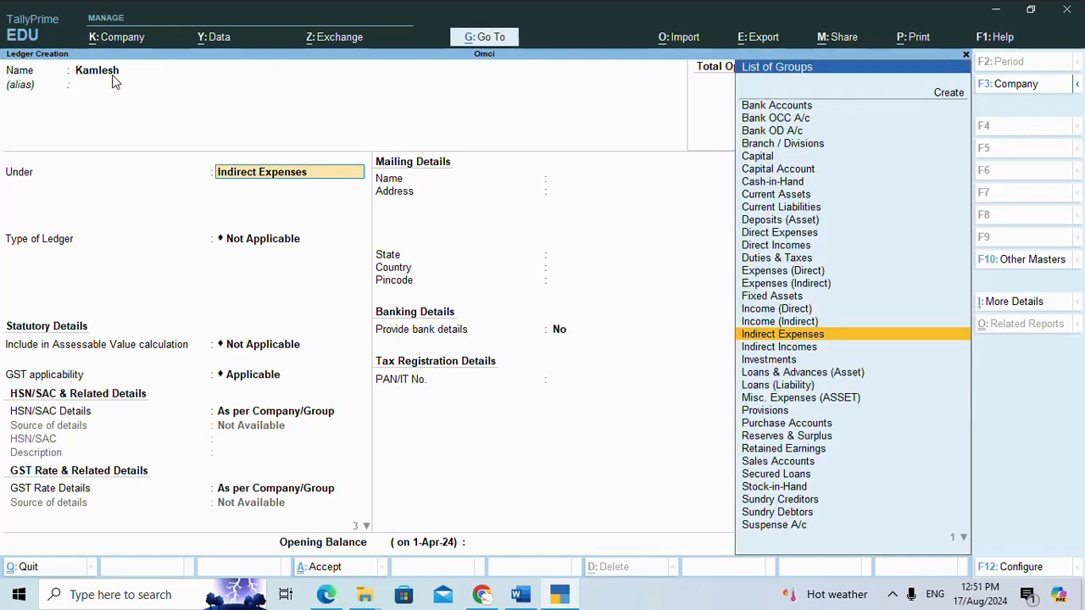
Step: Place the creditor's ledger under the Sundry Creditors group
type("S")
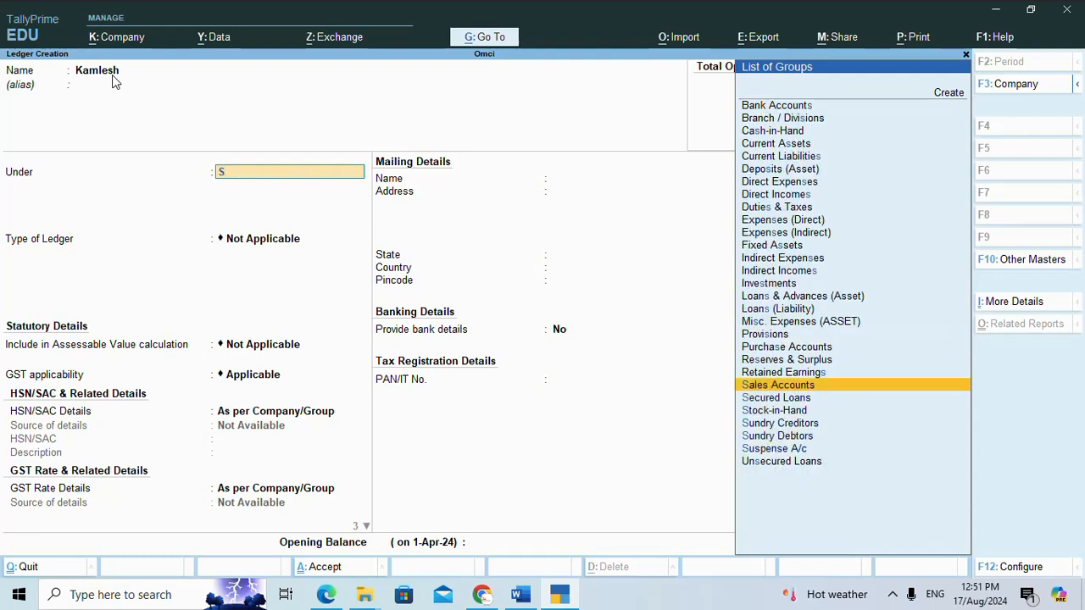
key("Down")
key("Down")
key("Down")
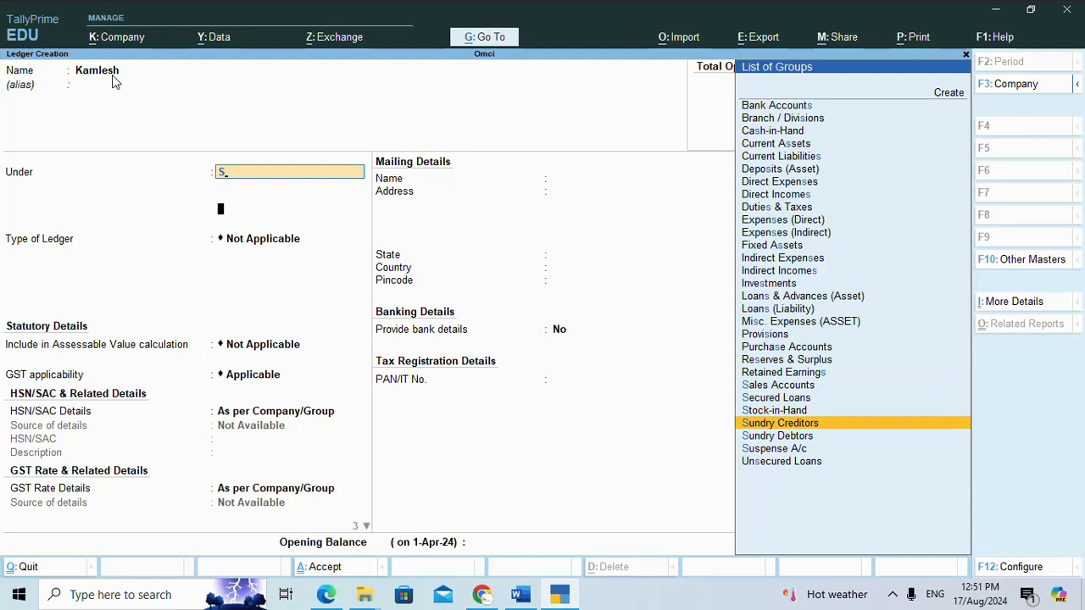
key("Return")
Step: Keep the creditor ledger's default credit, mailing, banking and tax details and save it
key("Return")
key("Return")
key("Return")
key("Return")
key("Return")
key("Return")
key("Return")
key("Return")
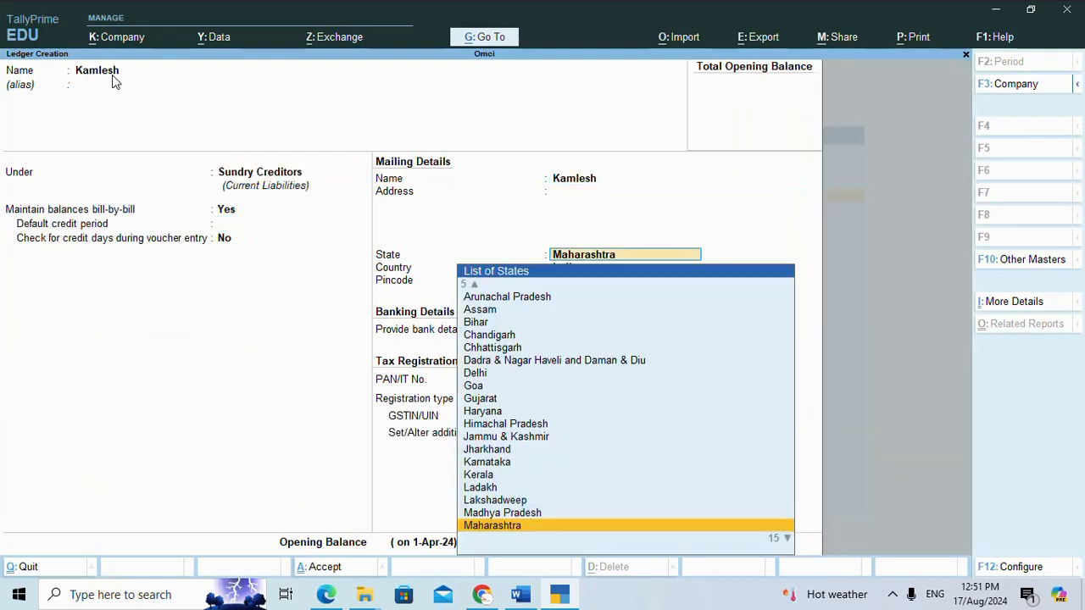
key("Return")
key("Return")
key("Return")
key("Return")
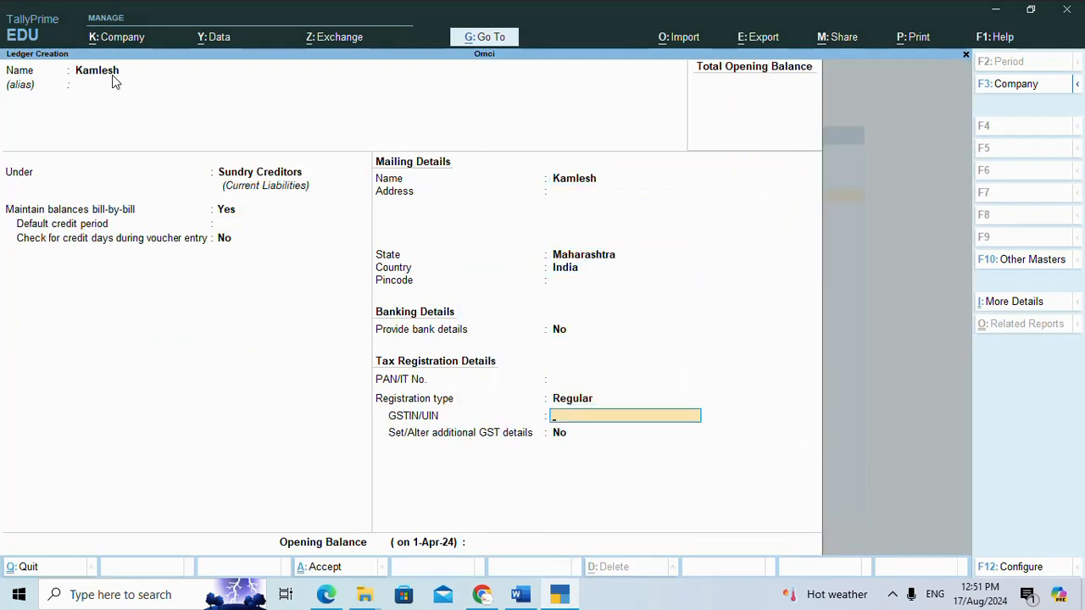
key("Return")
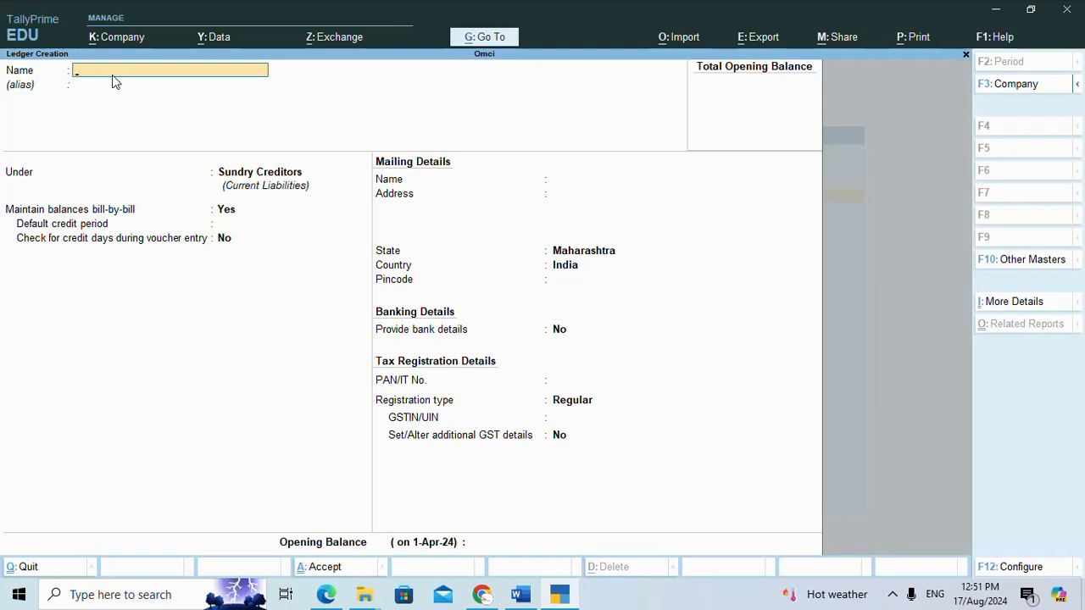
Step: Leave ledger creation and open the list of existing ledgers for alteration
key("Escape")
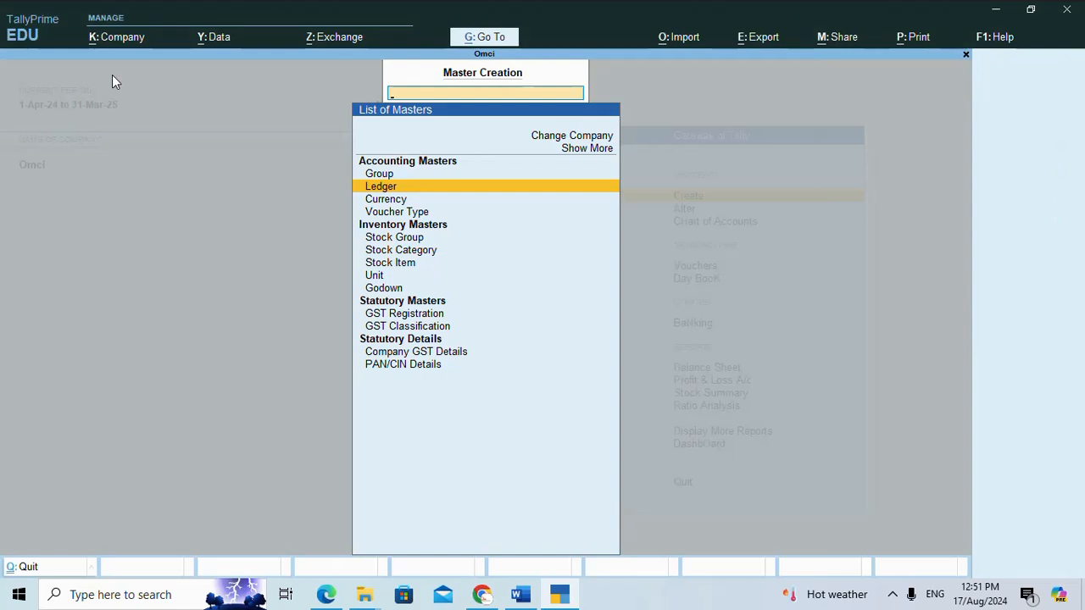
key("Escape")
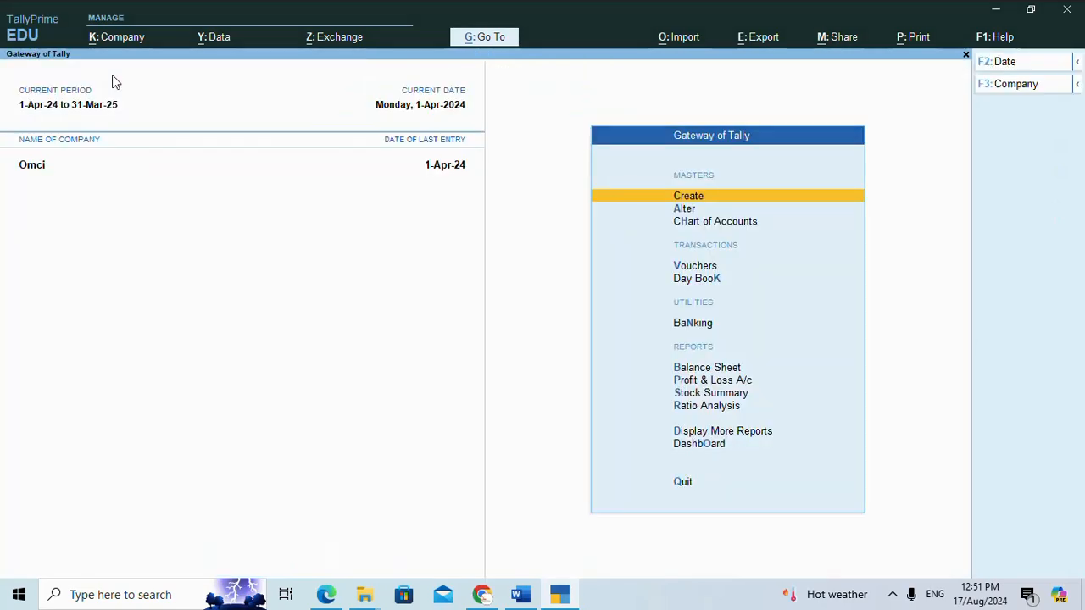
key("Down")
key("Return")
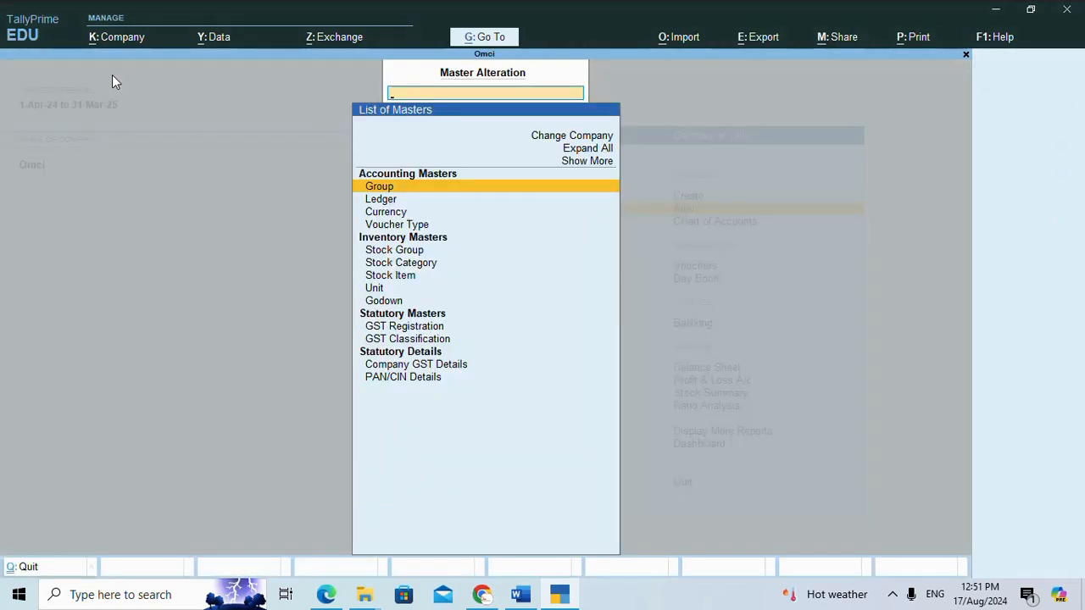
key("Down")
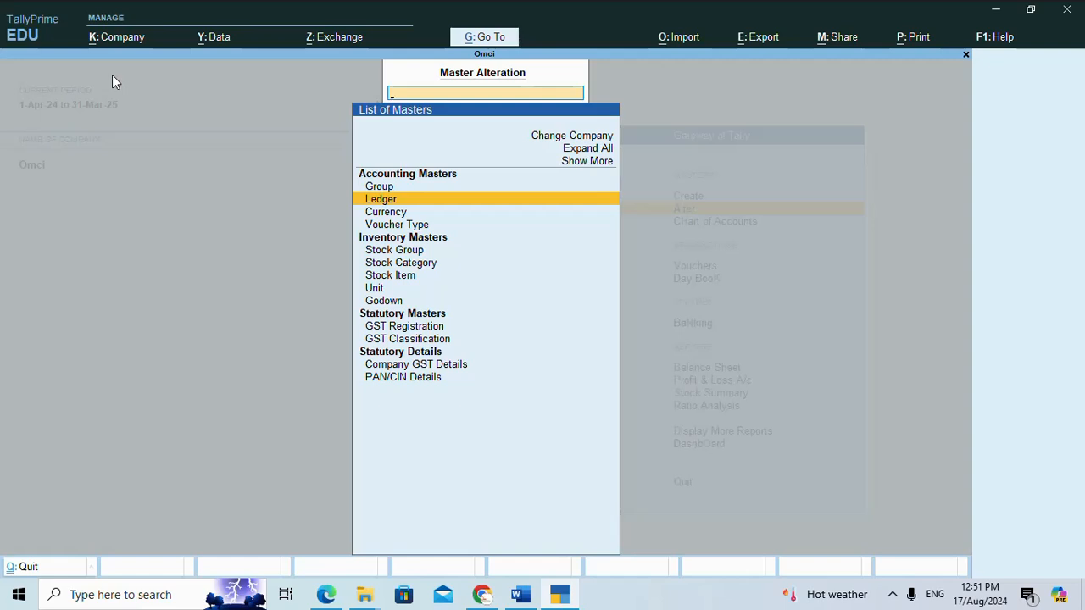
key("Return")
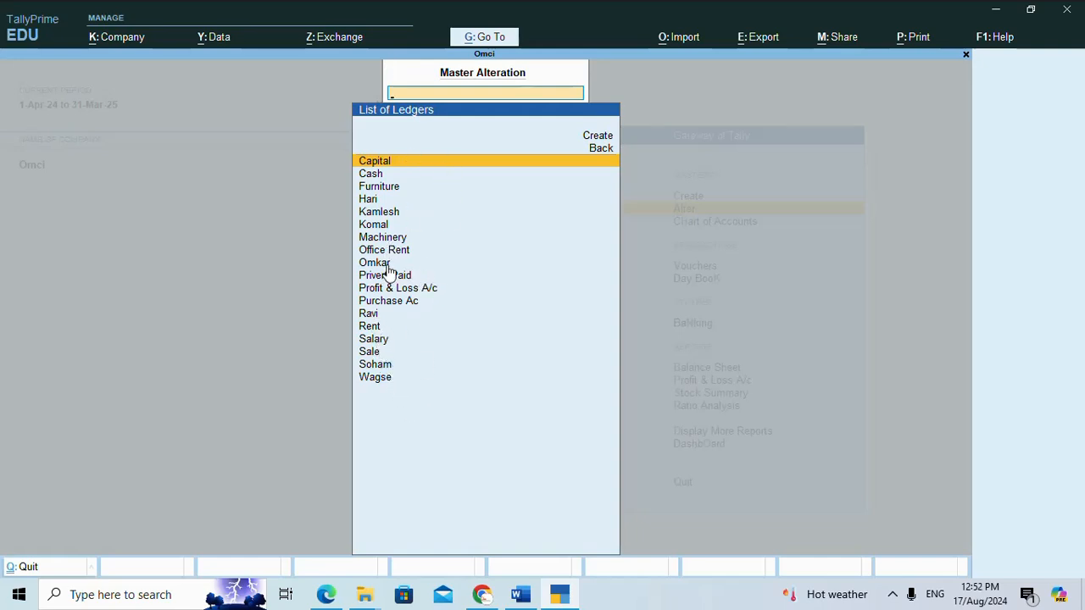
Step: Request deletion of the creditor ledger listed directly above Machinery, decline it and return to the list of masters for alteration
left_click(373, 224)
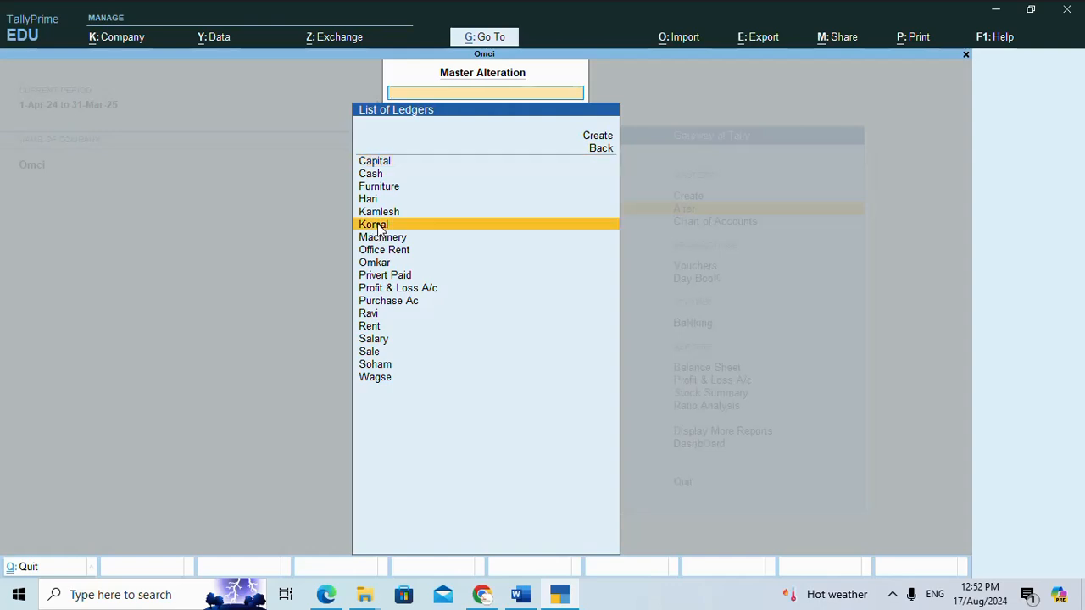
left_click(373, 224)
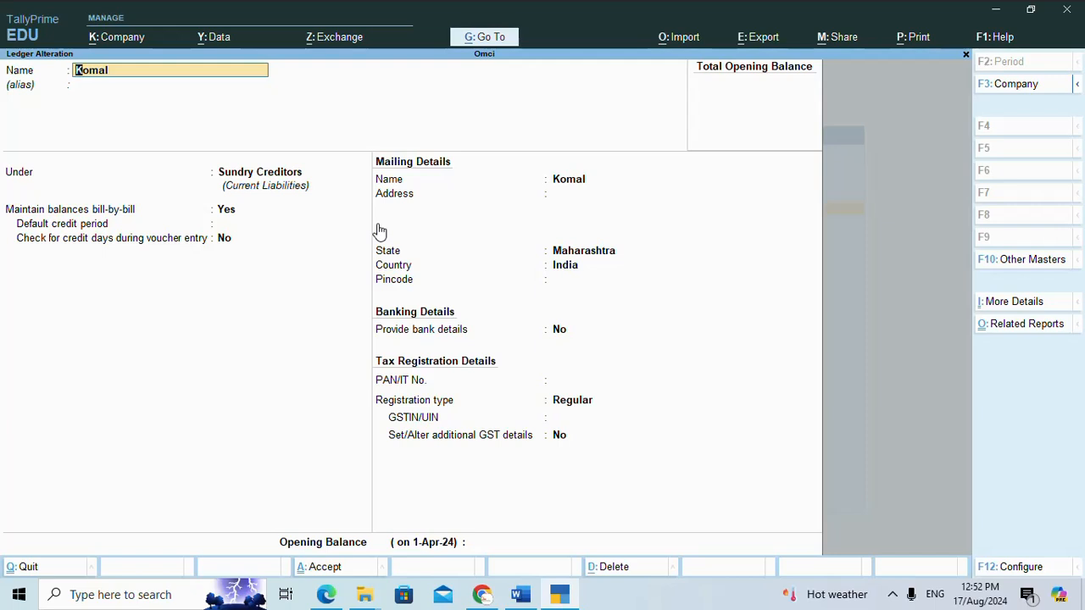
key("alt+d")
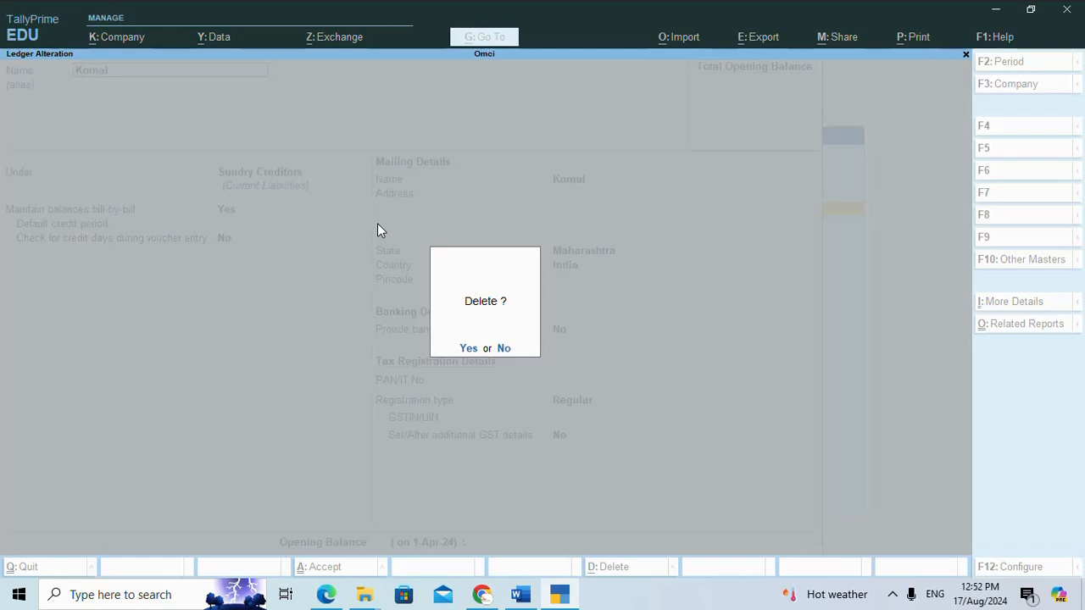
key("n")
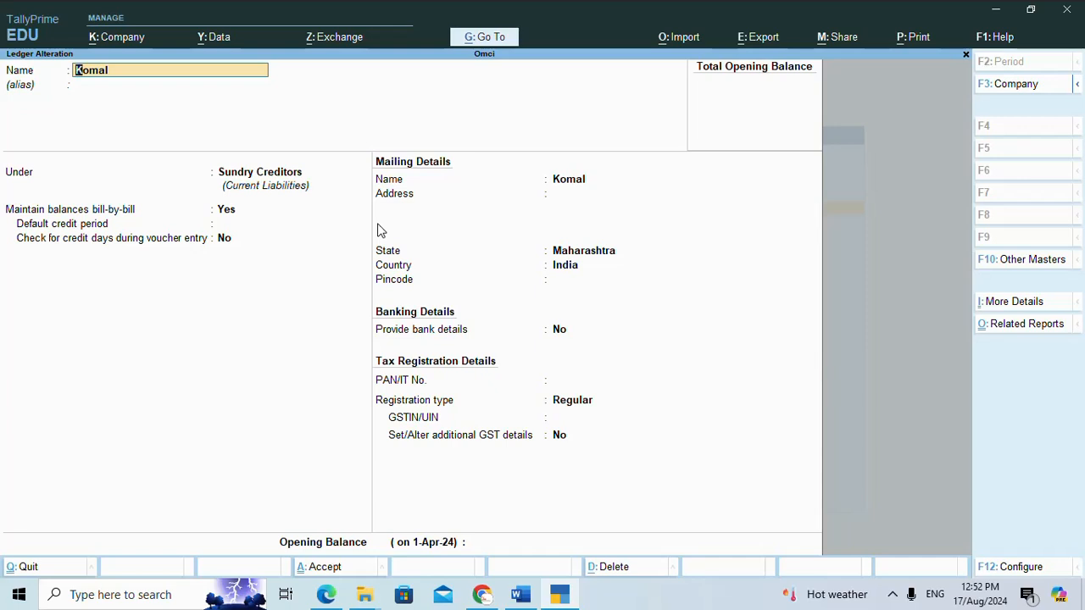
key("Escape")
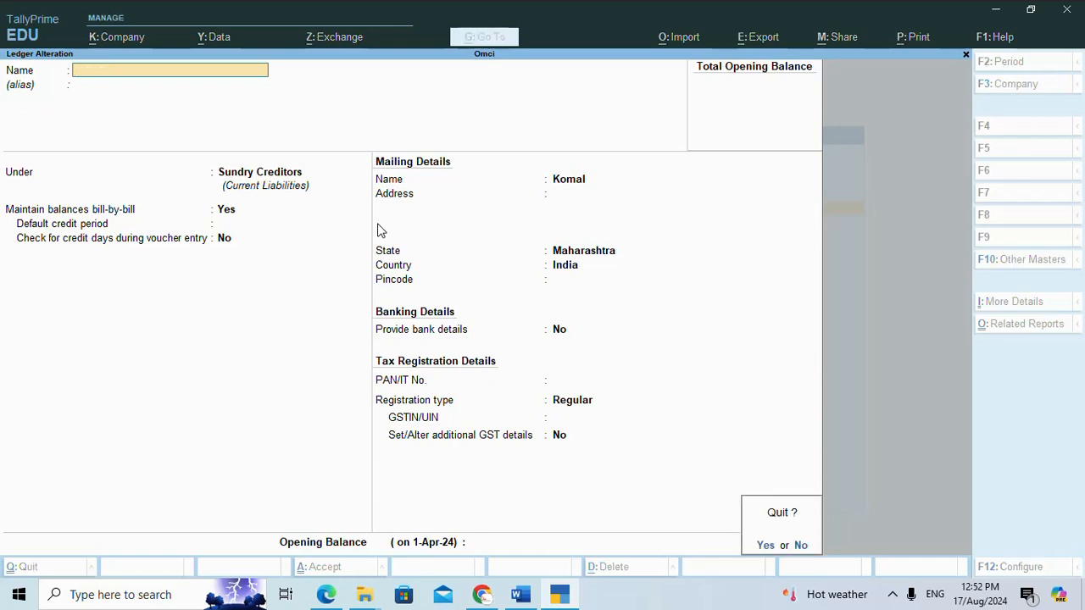
key("y")
key("Escape")
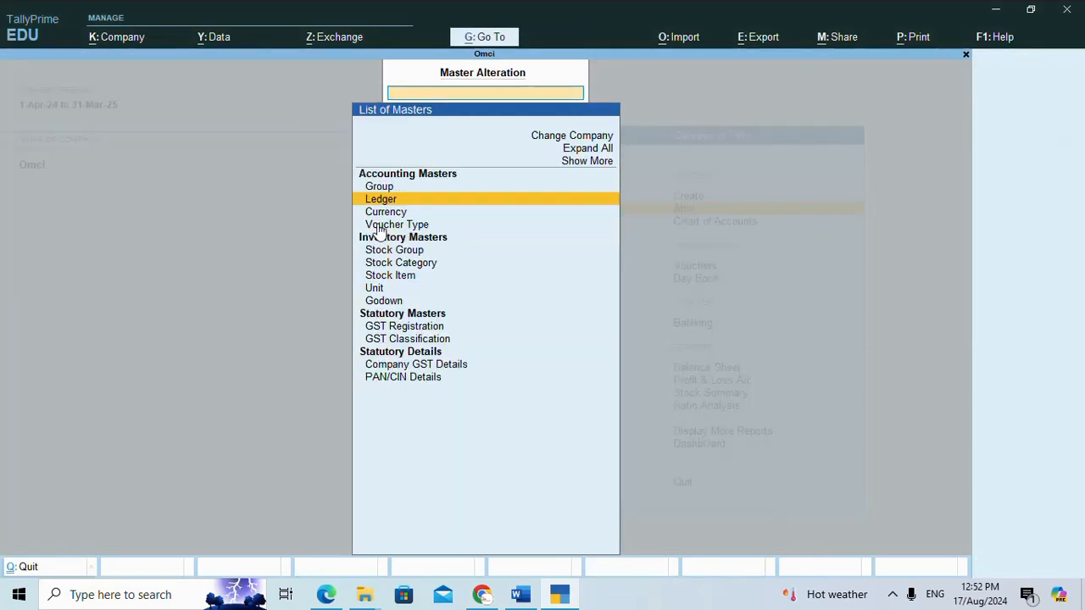
Step: Try to create a new group named Capital under Capital Account, starting from the list of groups for alteration
key("Up")
key("Return")
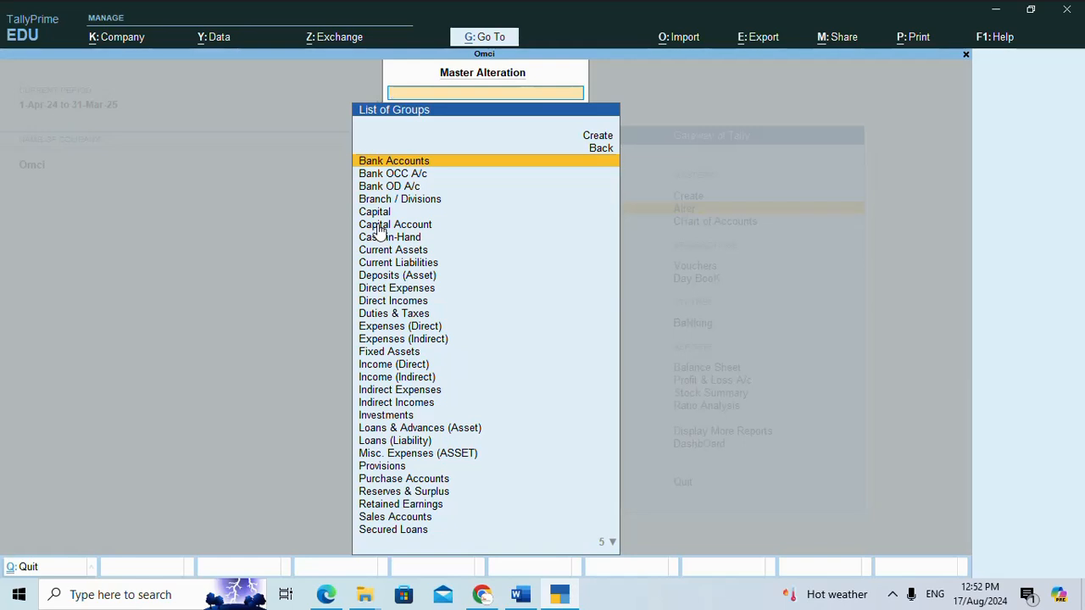
key("Up")
key("Up")
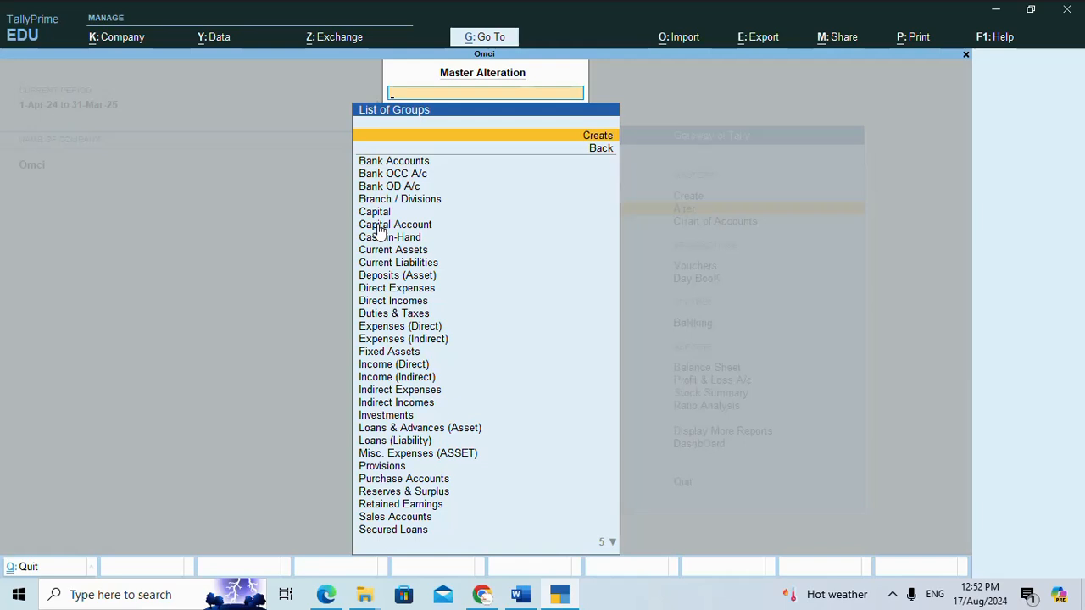
key("Return")
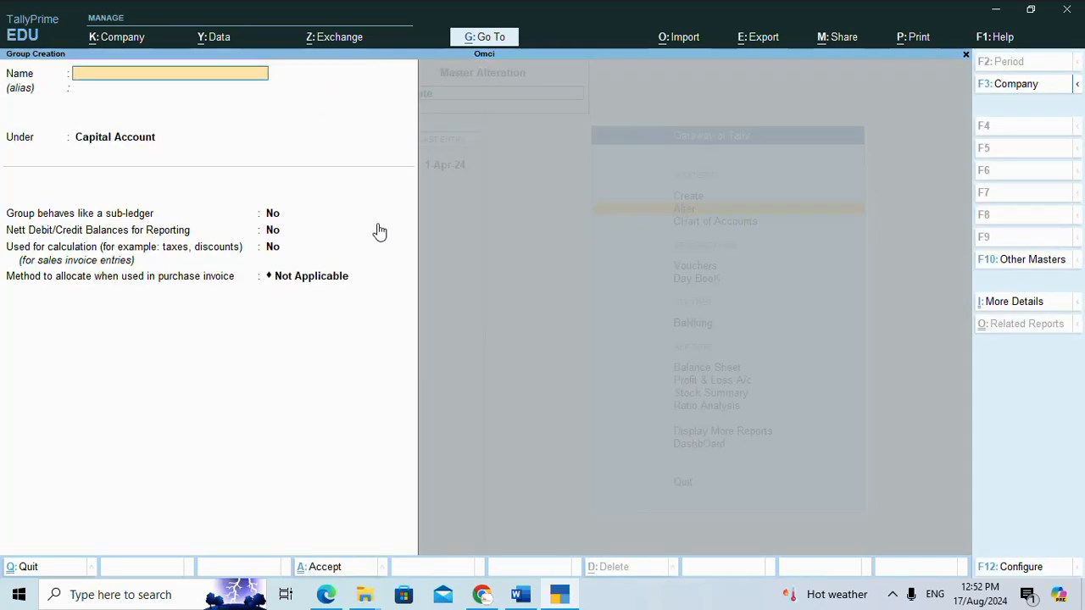
type("Capital")
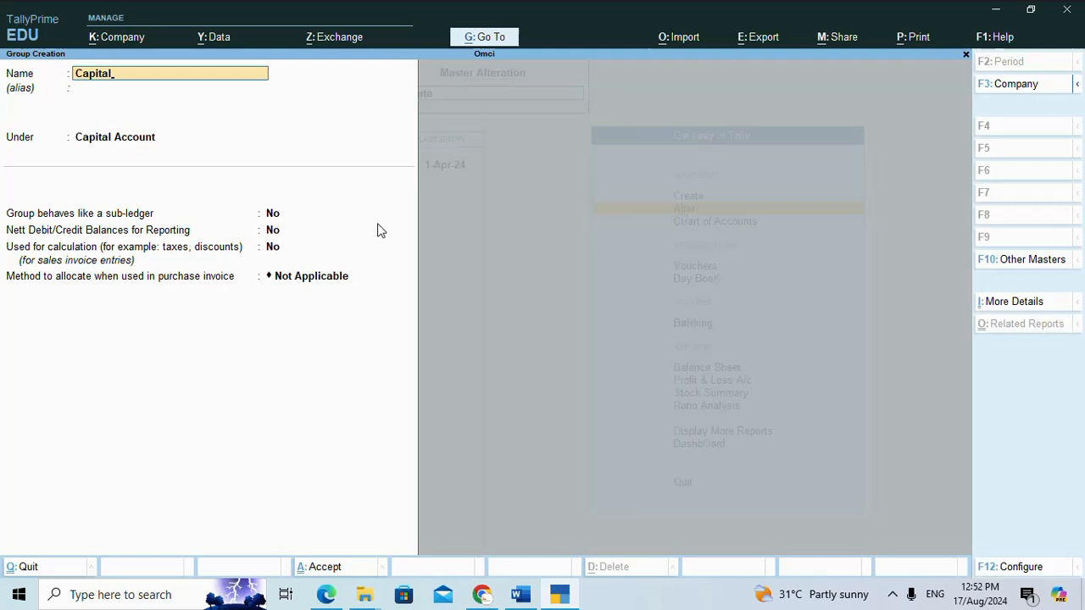
key("Return")
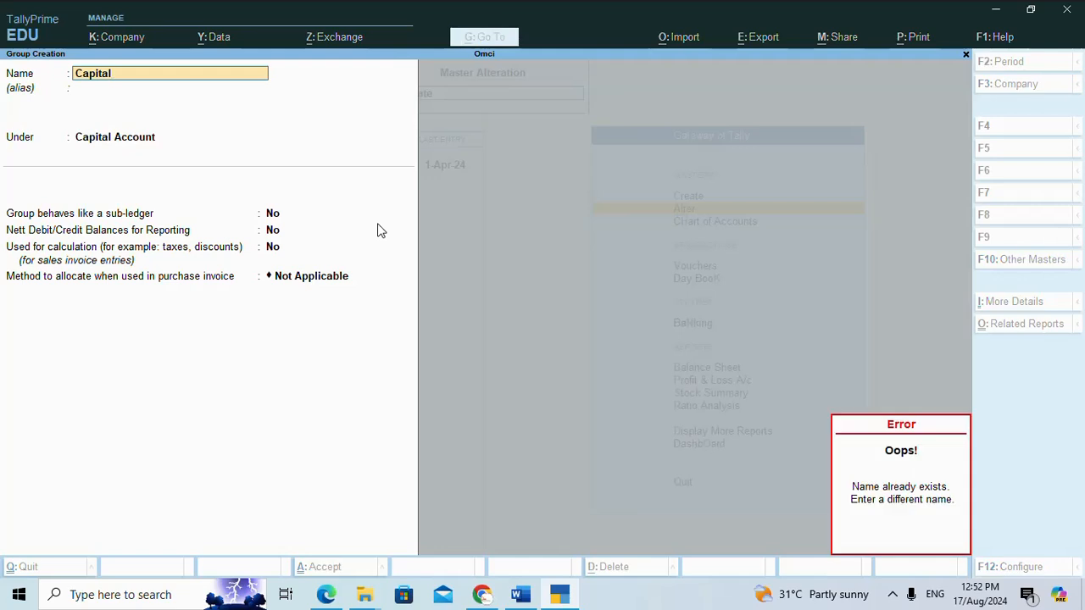
key("Return")
Step: Discard the unsaved group and return to the list of masters for alteration
key("Escape")
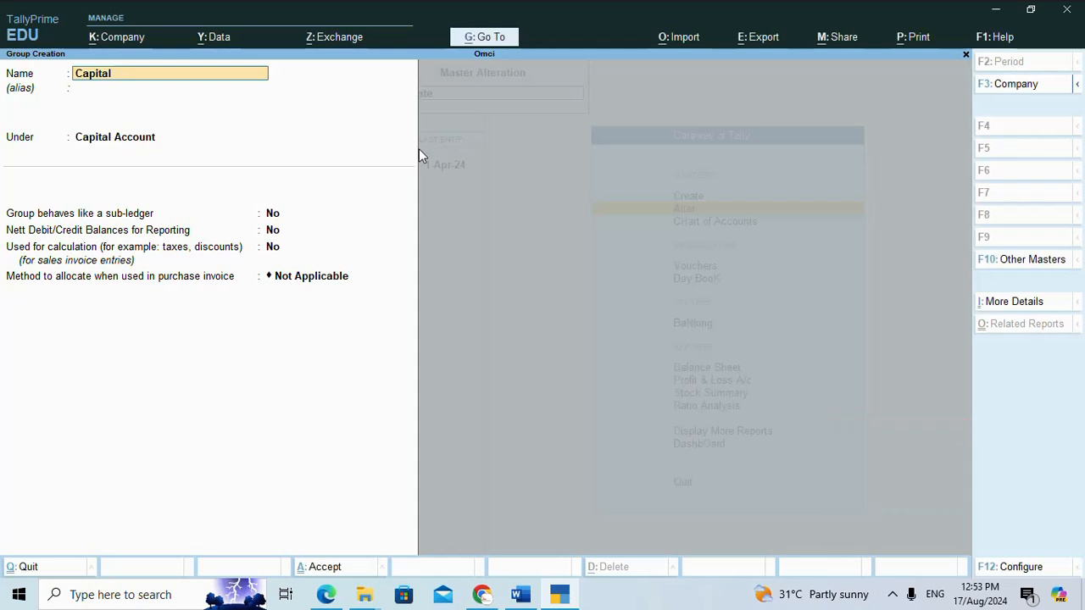
key("BackSpace")
key("Escape")
key("y")
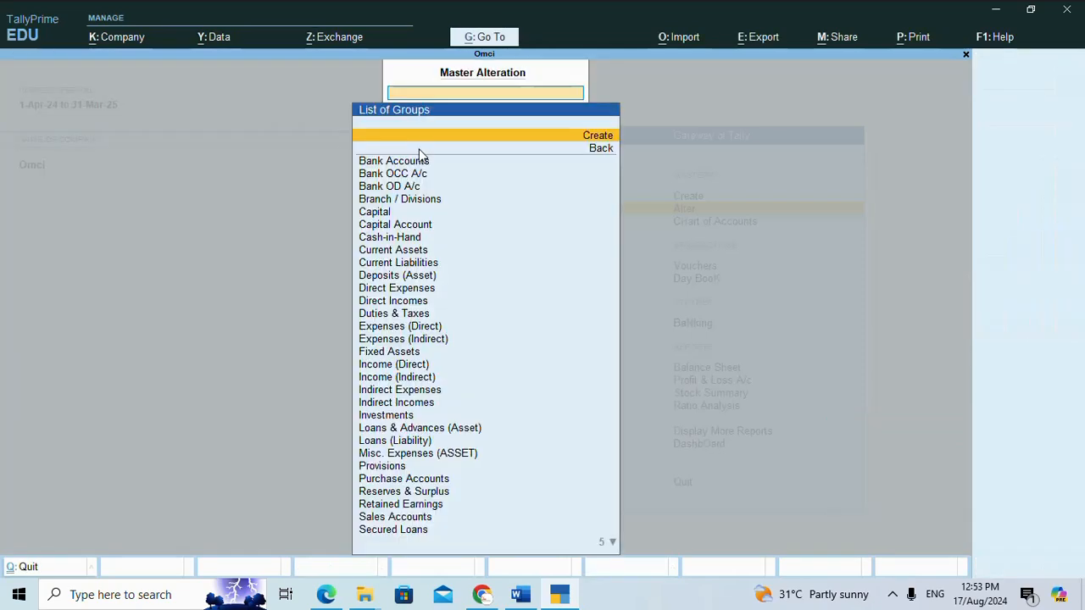
key("Escape")
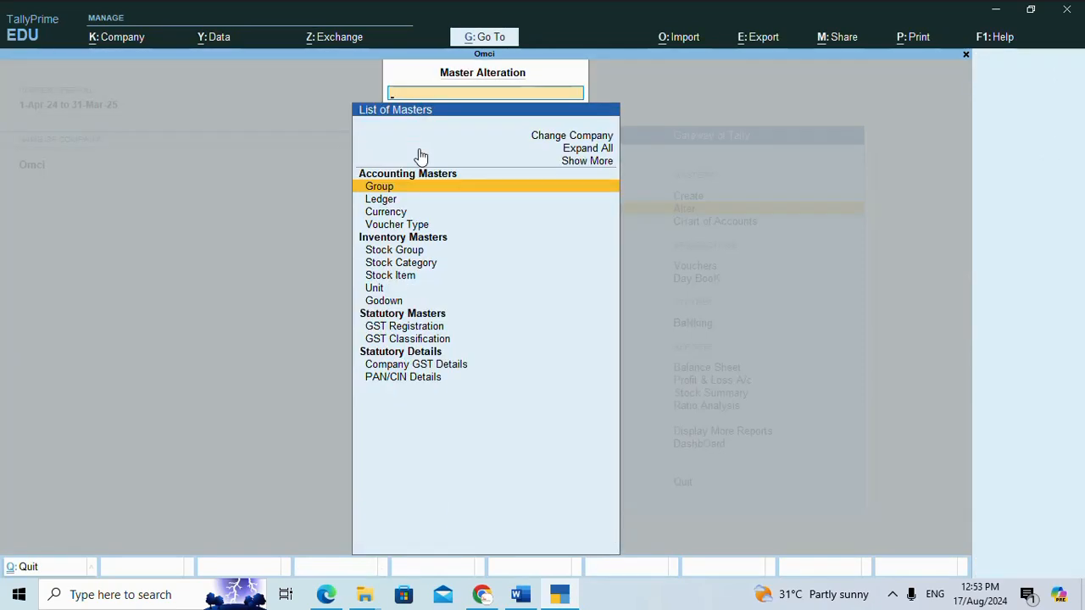
Step: Open a blank form for a new currency from the list of currencies, discard it and return to the list of masters
key("Down")
key("Down")
key("Return")
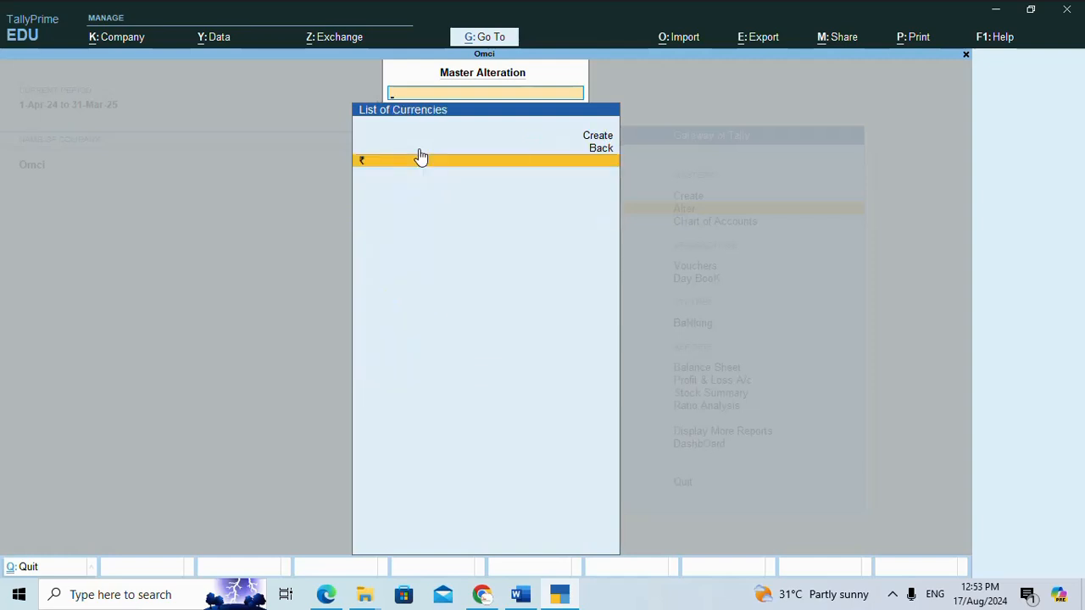
key("Up")
key("Up")
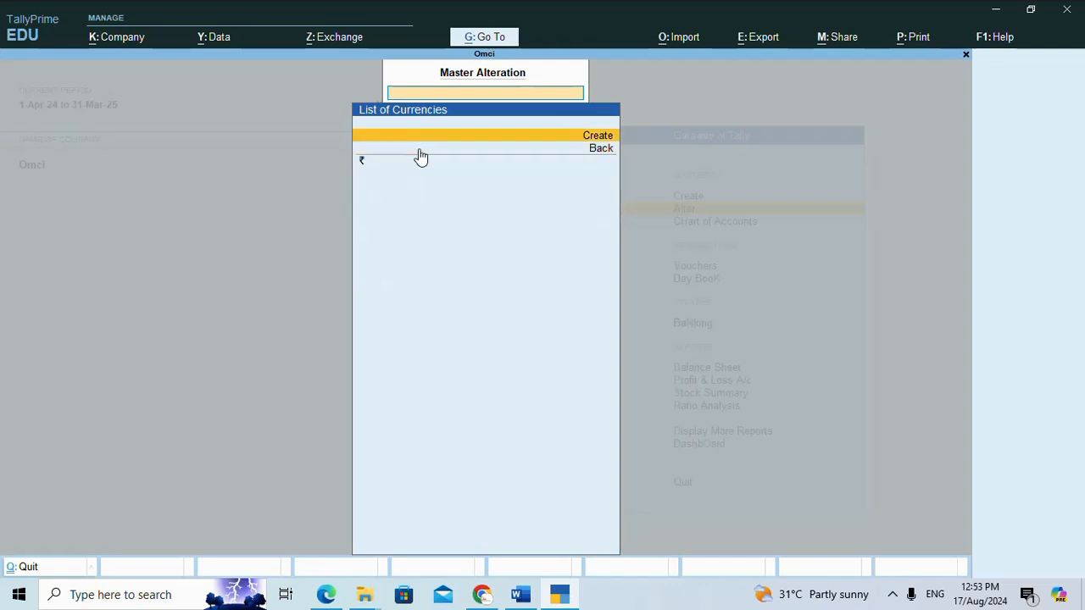
key("Return")
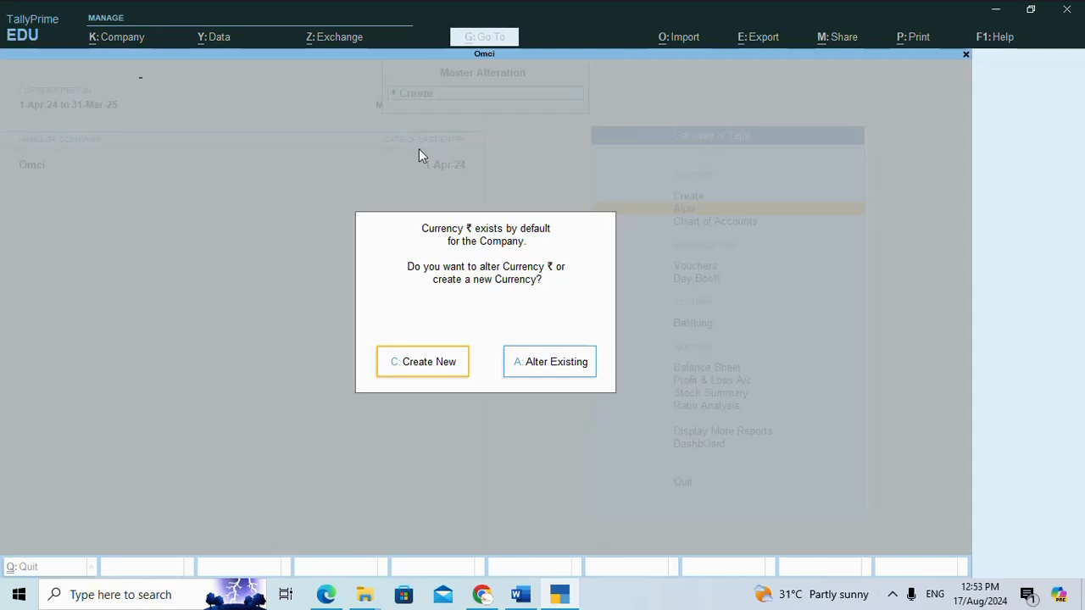
key("c")
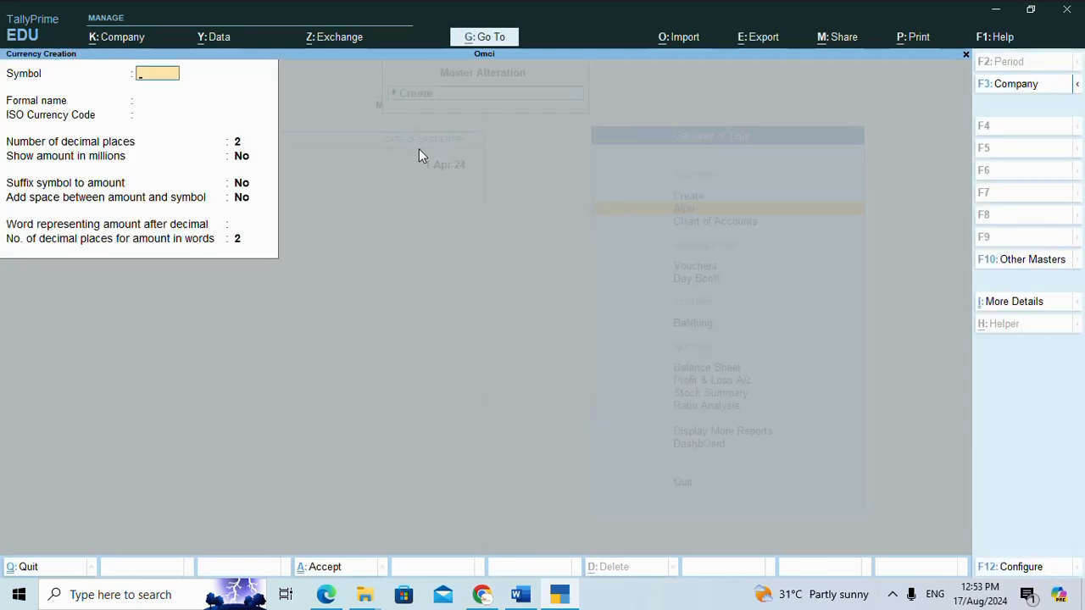
key("Escape")
key("y")
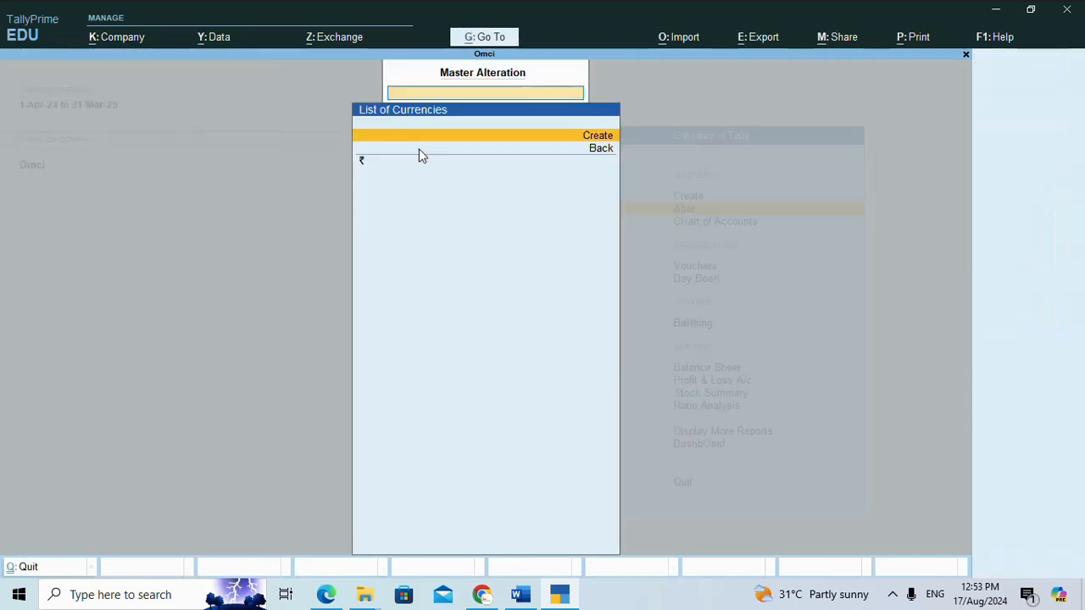
key("Escape")
Step: Review the list of voucher types available for alteration and return to the list of masters
key("Down")
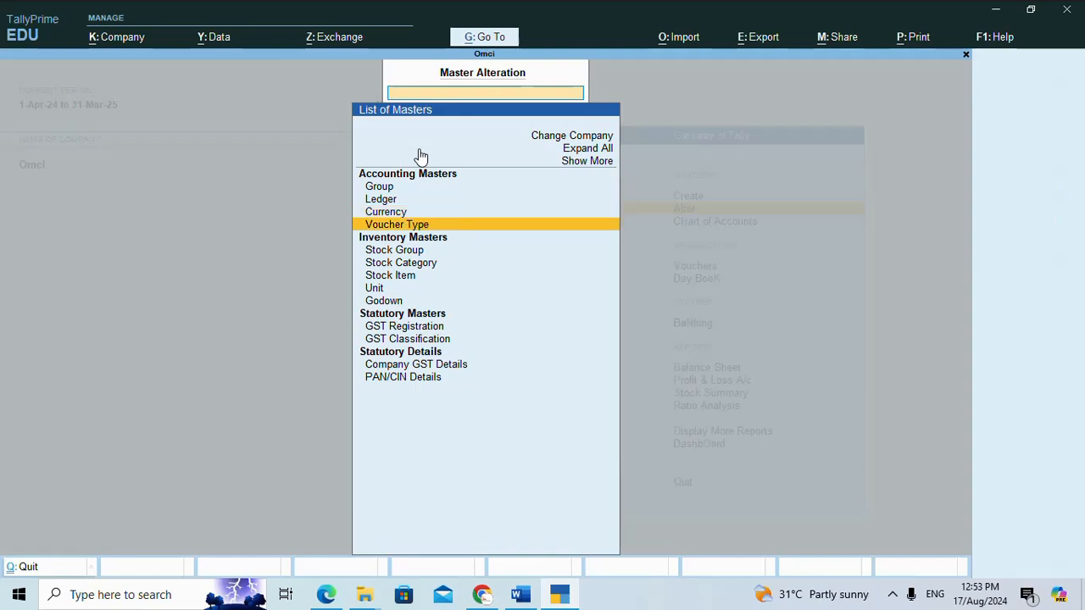
key("Return")
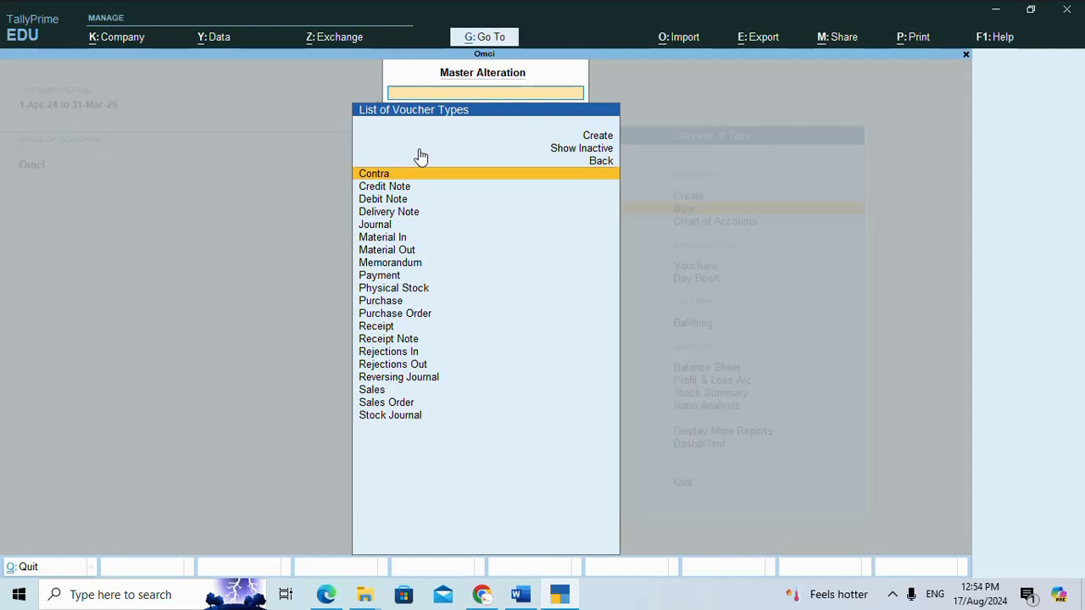
key("Escape")
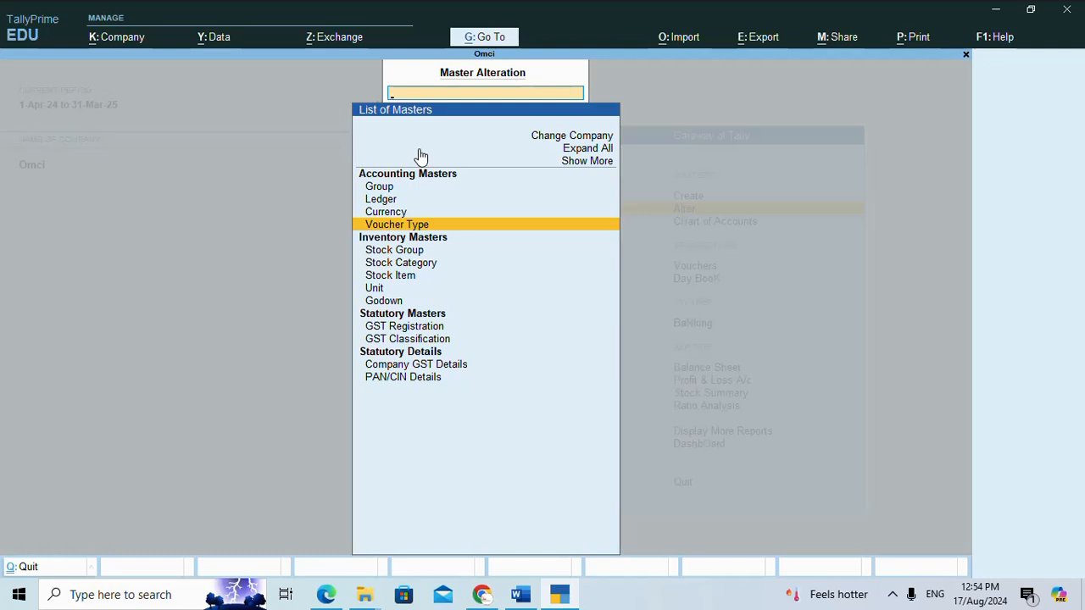
Step: Leave master alteration and open voucher entry for the Omci company
key("Escape")
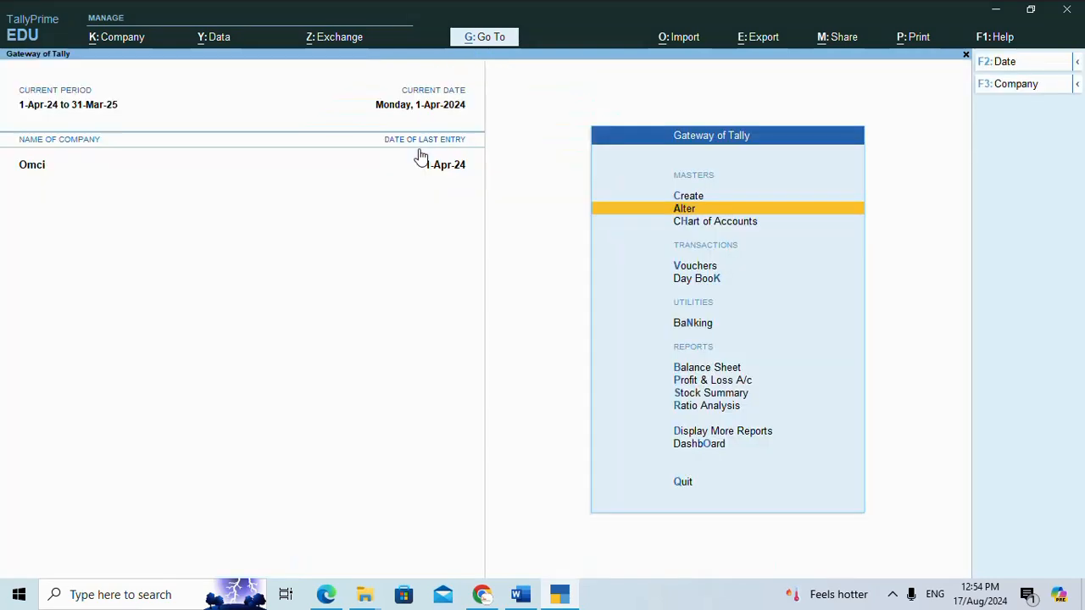
key("Down")
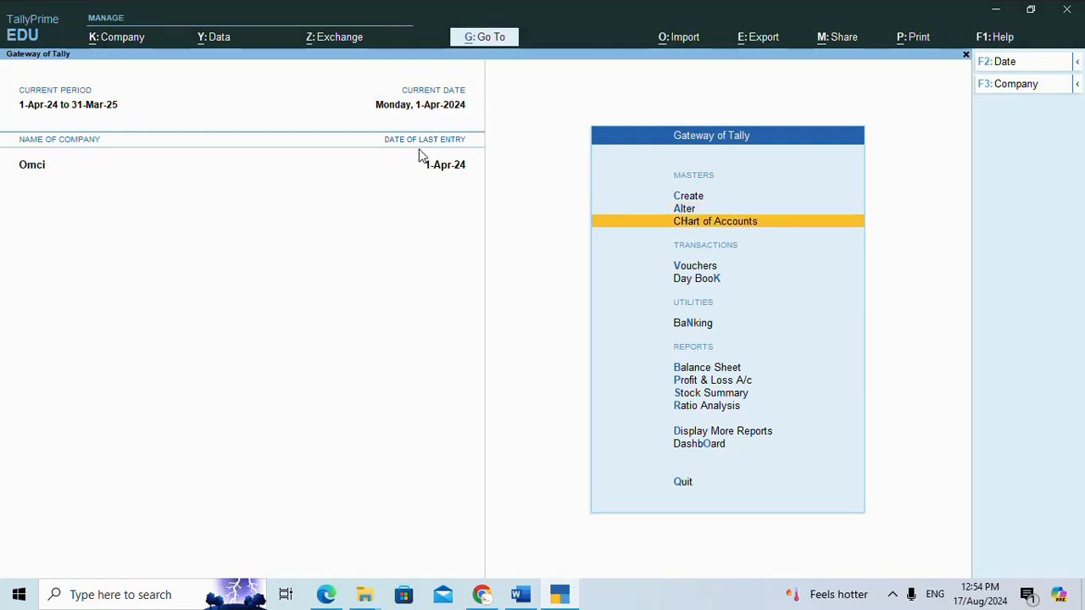
key("Down")
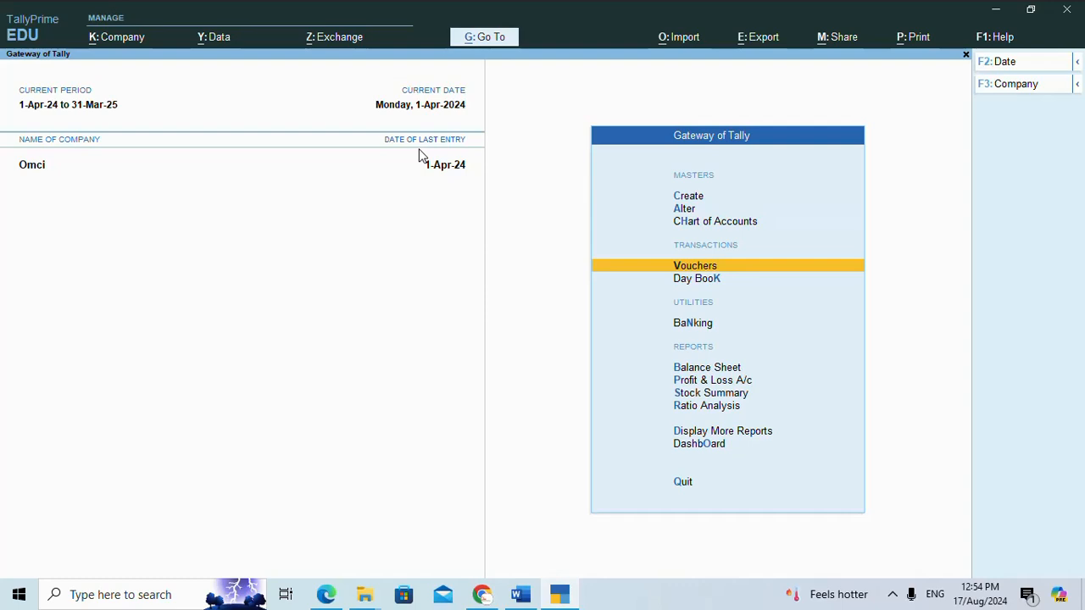
key("Return")
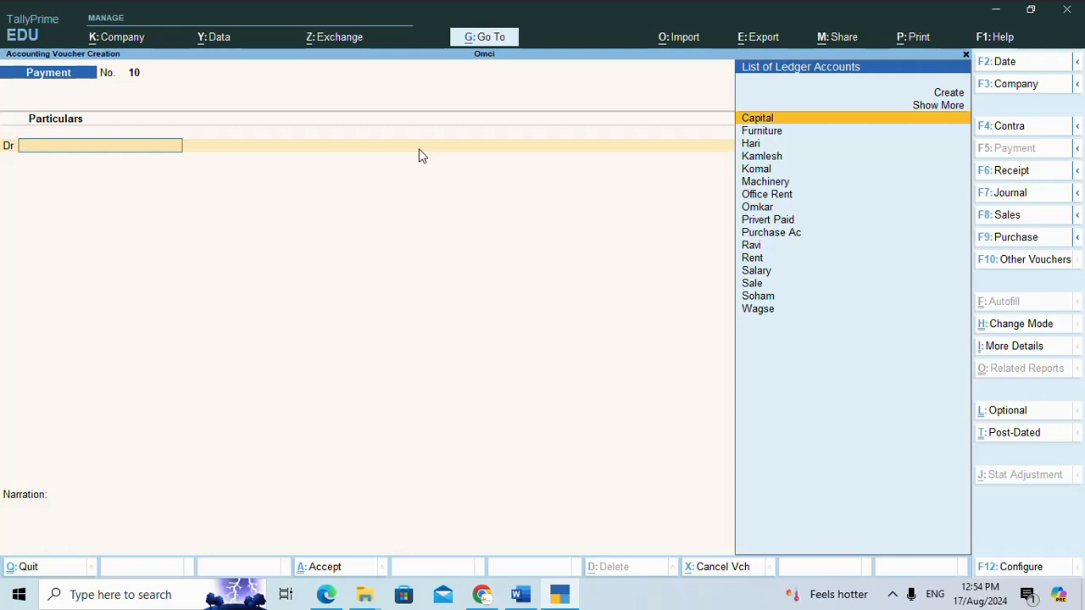
left_click(892, 594)
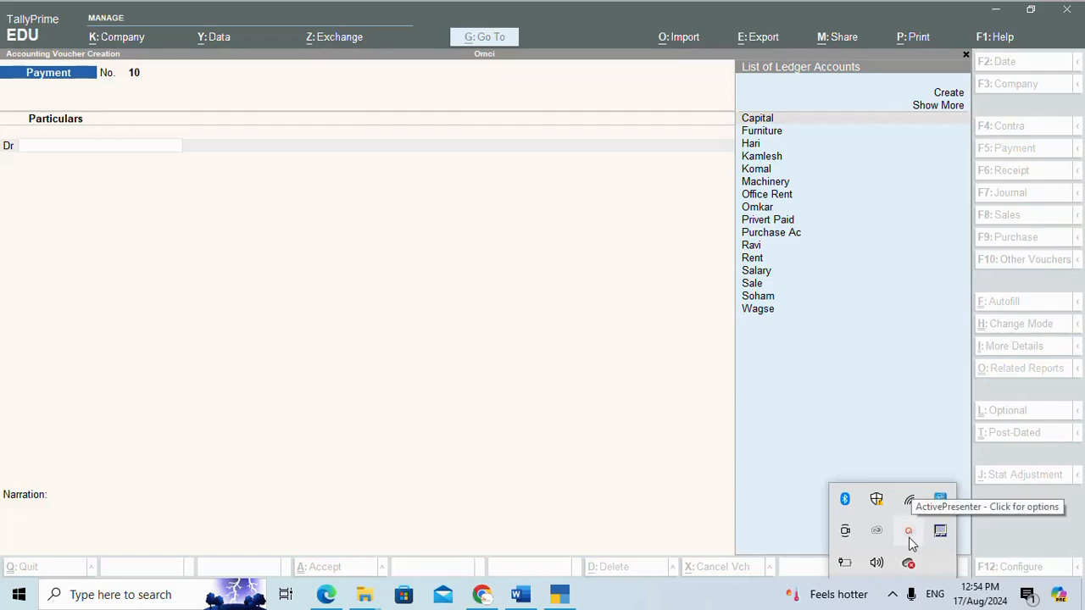